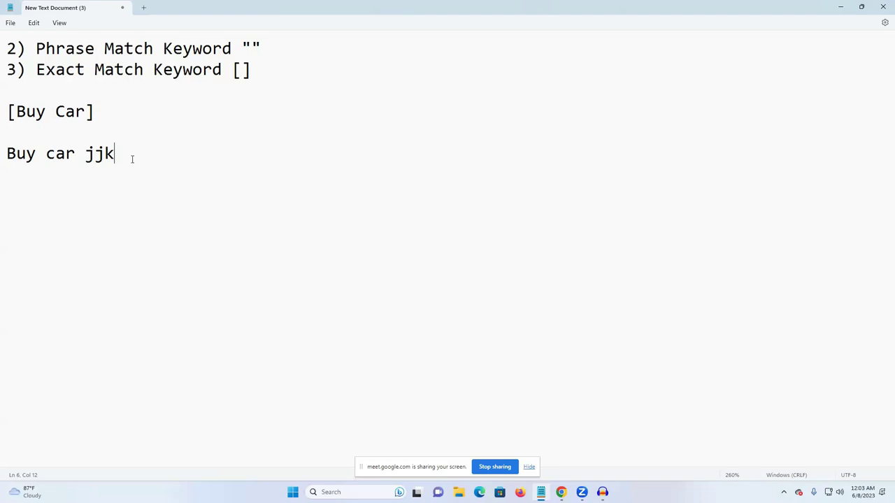
{"action": "key", "text": "shift+Left"}
{"action": "key", "text": "shift+Left"}
{"action": "key", "text": "shift+Left"}
{"action": "key", "text": "shift+Left"}
{"action": "key", "text": "shift+Left"}
{"action": "key", "text": "shift+Left"}
{"action": "key", "text": "shift+Left"}
{"action": "key", "text": "shift+Left"}
{"action": "key", "text": "shift+Left"}
{"action": "key", "text": "shift+Left"}
{"action": "key", "text": "shift+Left"}
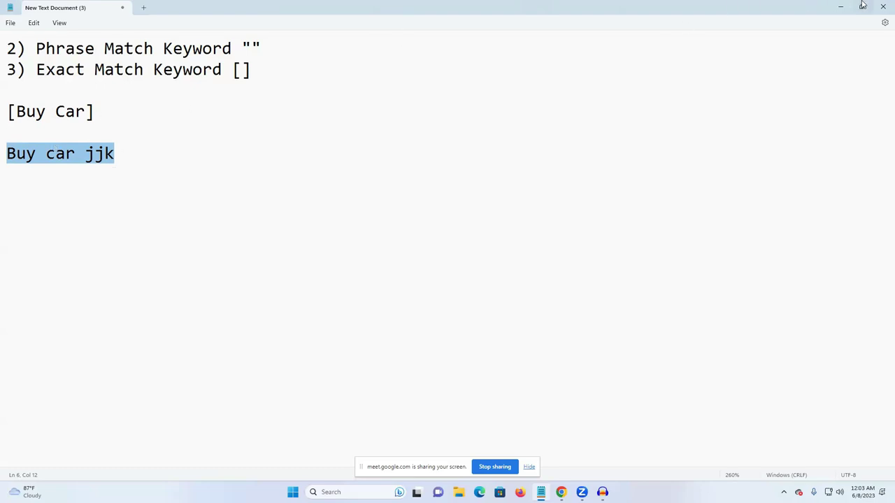
{"action": "left_click", "coordinate": [123, 113]}
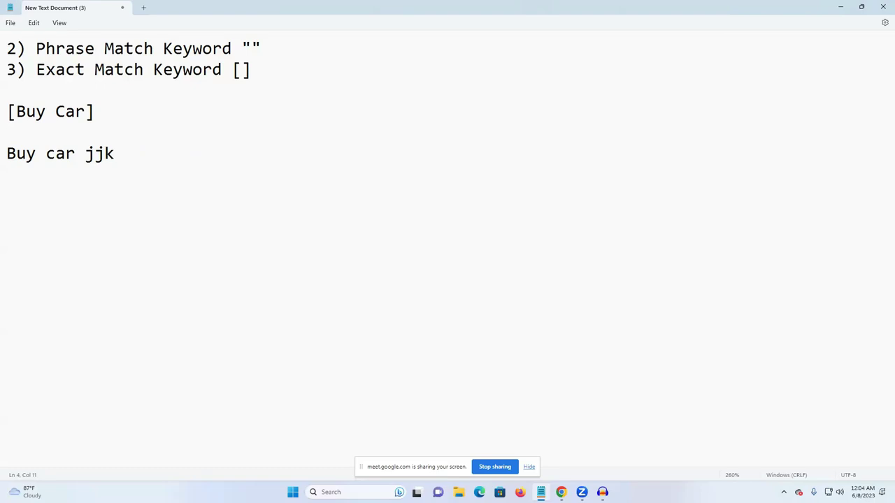
Close the keyword notes document and switch to Chrome with a new tab open.
{"action": "left_click", "coordinate": [883, 7]}
{"action": "left_click", "coordinate": [447, 270]}
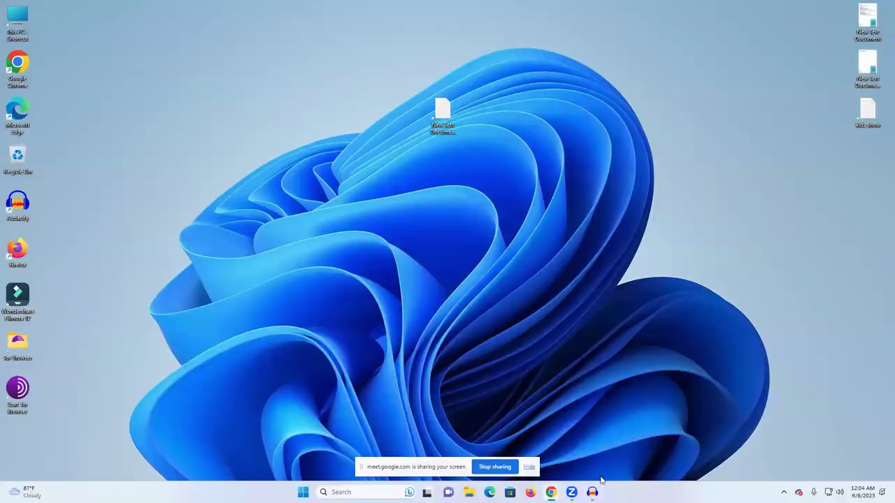
{"action": "mouse_move", "coordinate": [551, 492]}
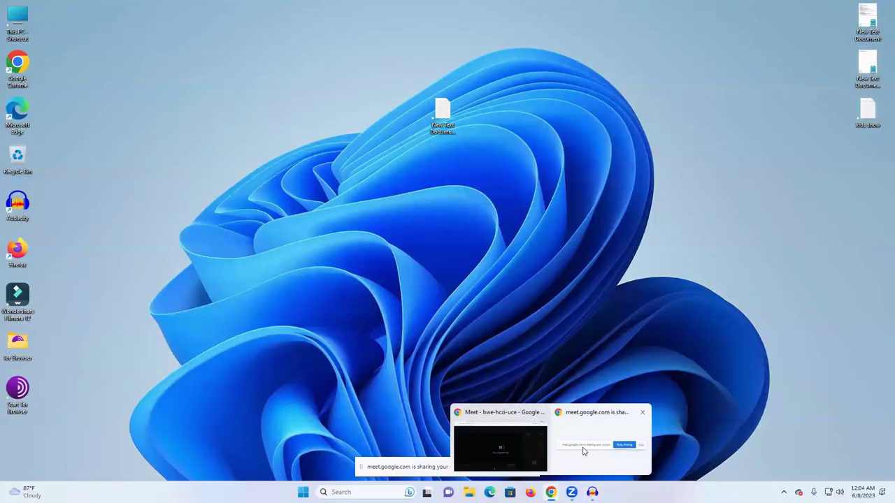
{"action": "left_click", "coordinate": [524, 443]}
{"action": "left_click", "coordinate": [127, 9]}
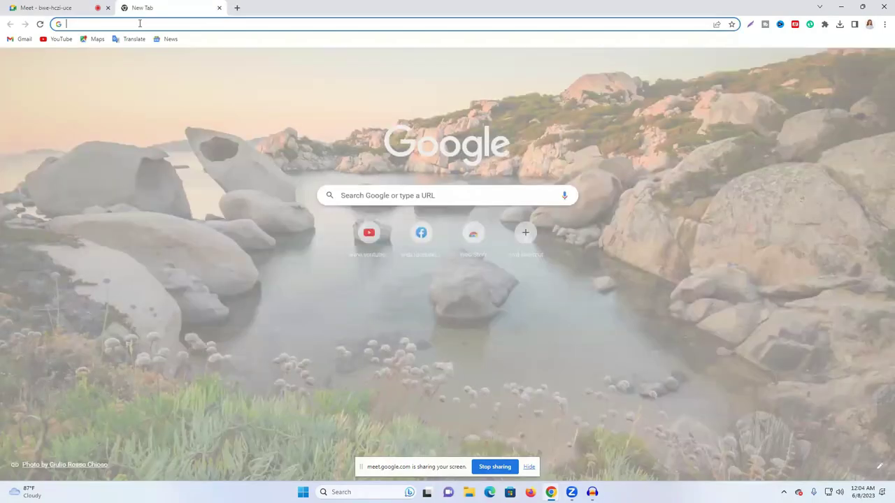
Search Google for "adwords".
{"action": "left_click", "coordinate": [139, 23]}
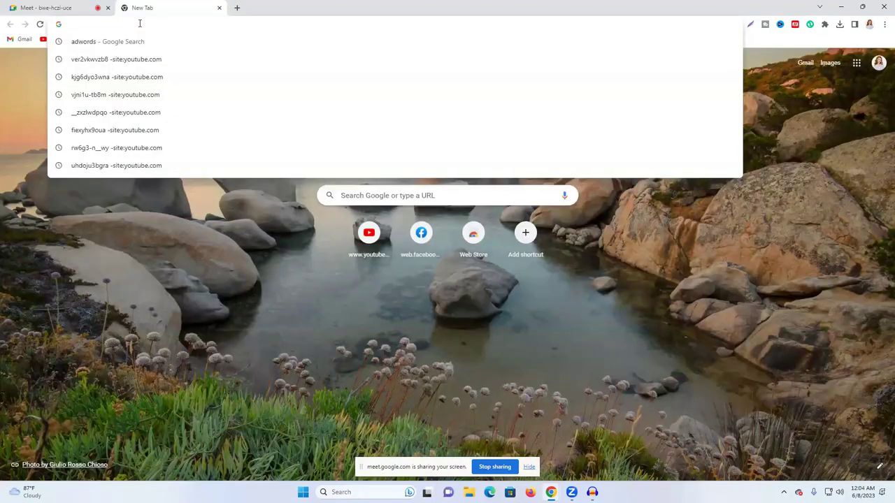
{"action": "type", "text": "ad"}
{"action": "key", "text": "Return"}
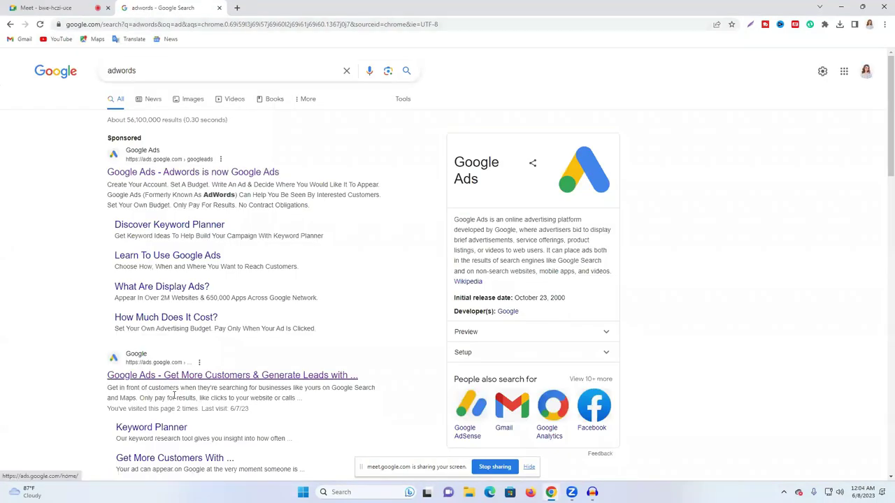
Open the Google Ads home page from the visited sponsored result and sign in to the first listed Google Ads account.
{"action": "left_click", "coordinate": [142, 378]}
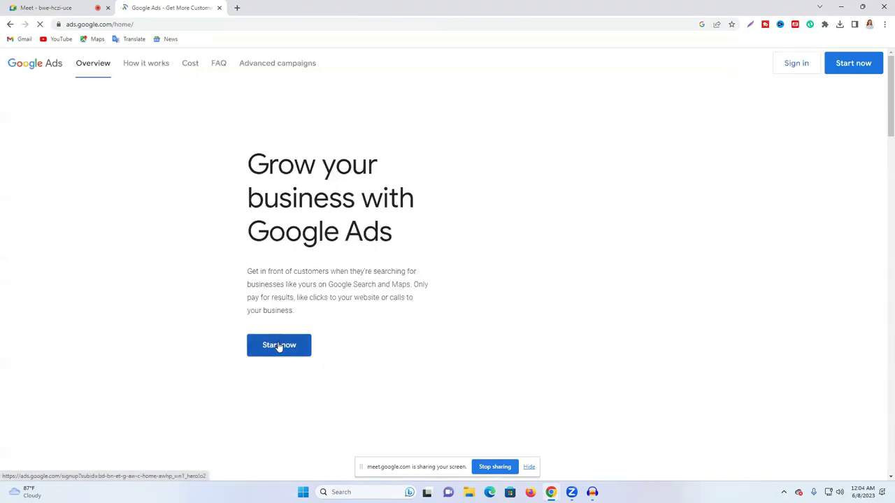
{"action": "left_click", "coordinate": [803, 67]}
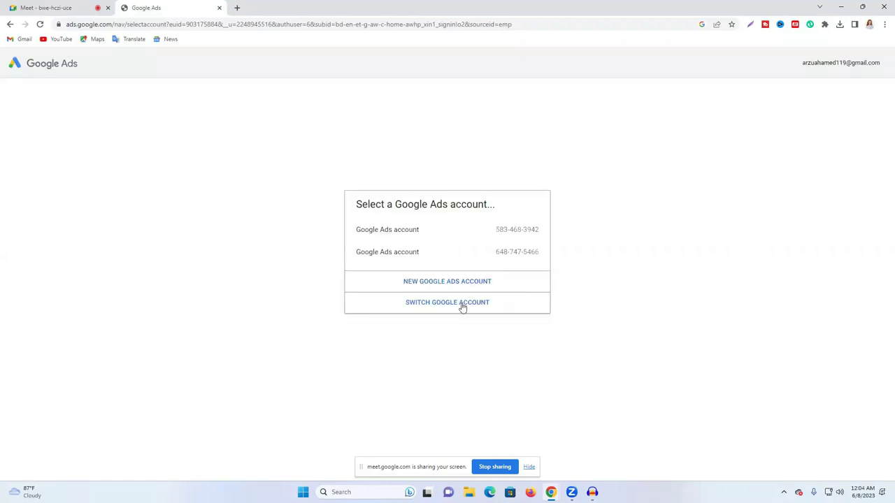
{"action": "left_click", "coordinate": [455, 235]}
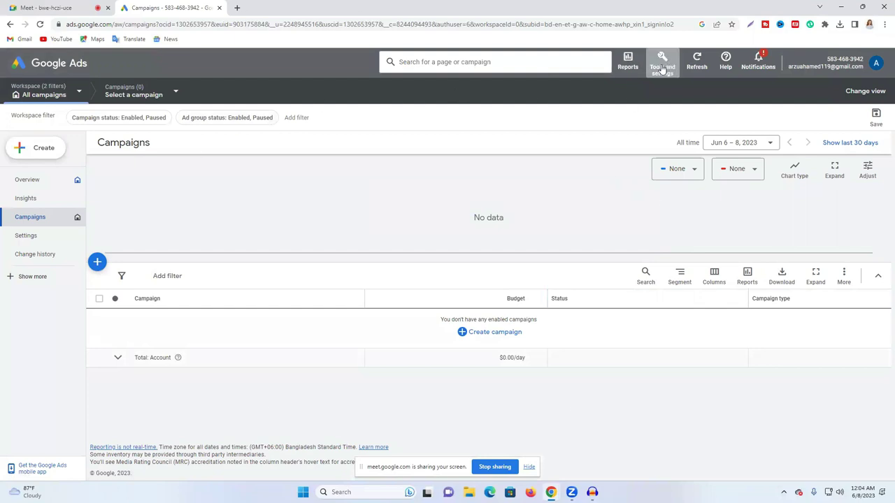
Open Keyword Planner and start discovering new keywords.
{"action": "left_click", "coordinate": [662, 66]}
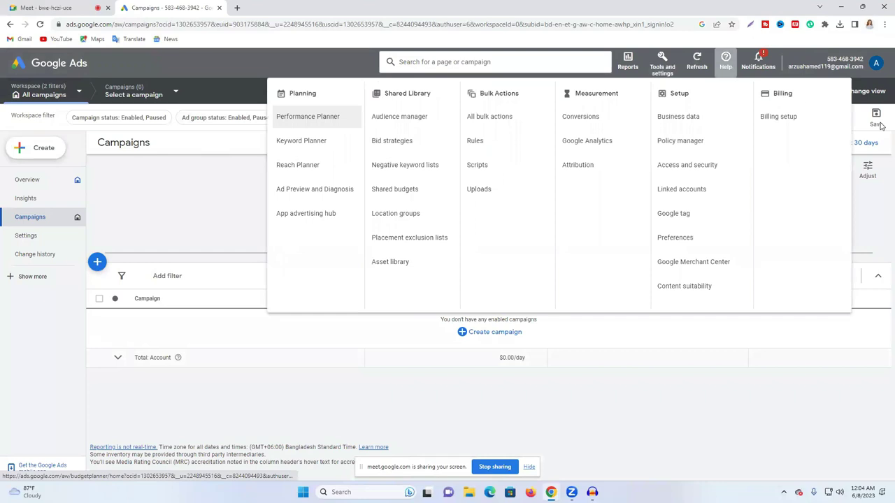
{"action": "left_click", "coordinate": [306, 143]}
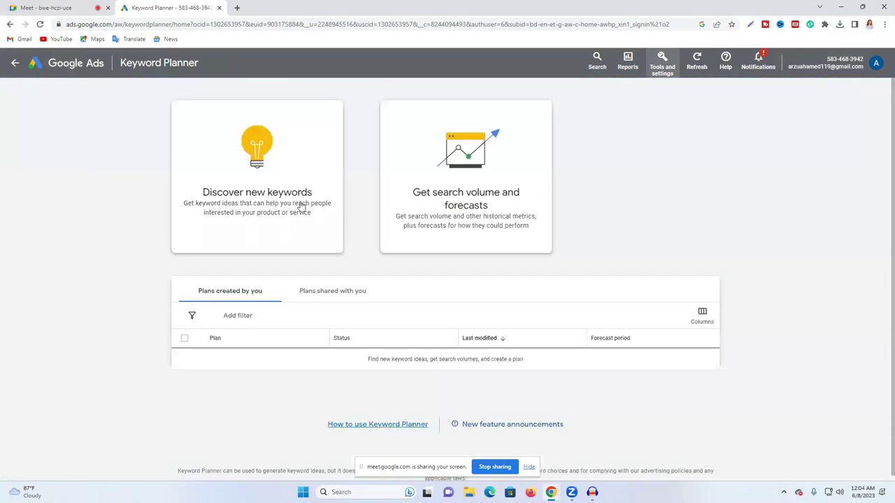
{"action": "left_click", "coordinate": [257, 189]}
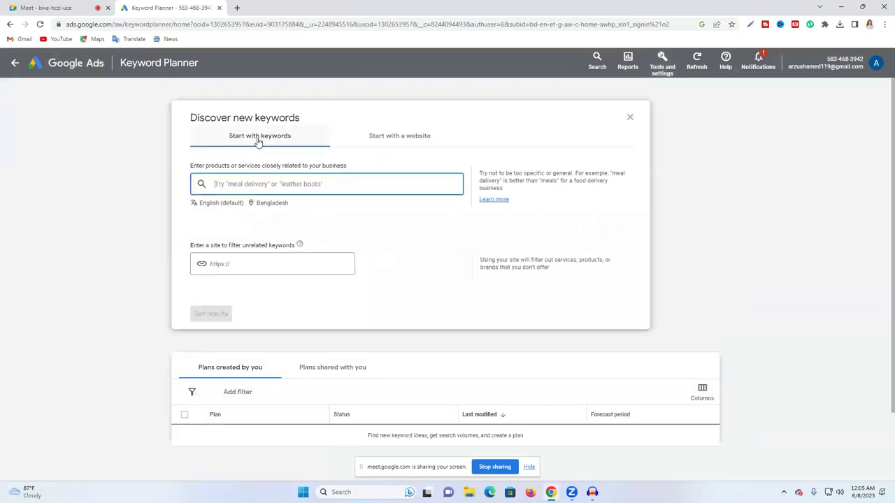
{"action": "left_click", "coordinate": [243, 206]}
{"action": "scroll", "coordinate": [231, 260], "scroll_direction": "down", "scroll_amount": 10}
{"action": "scroll", "coordinate": [238, 336], "scroll_direction": "up", "scroll_amount": 10}
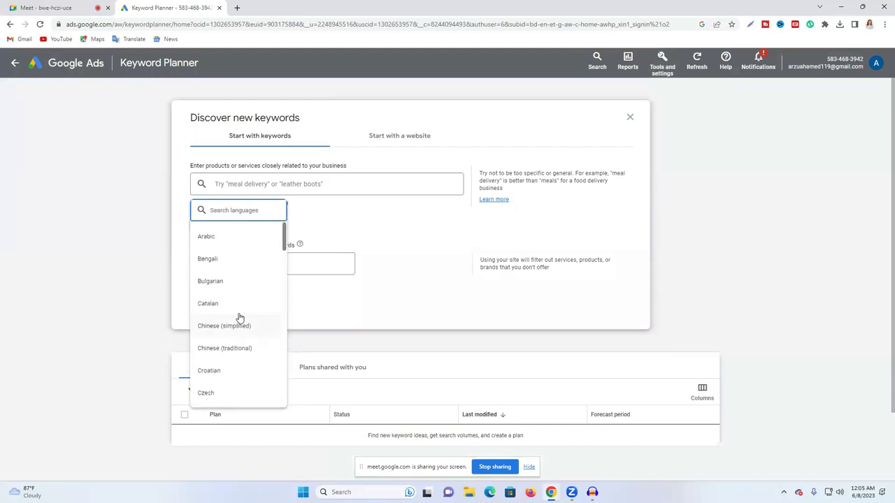
{"action": "left_click", "coordinate": [410, 243]}
Remove Bangladesh from the targeted locations and save, so the keyword search covers all locations.
{"action": "left_click", "coordinate": [251, 210]}
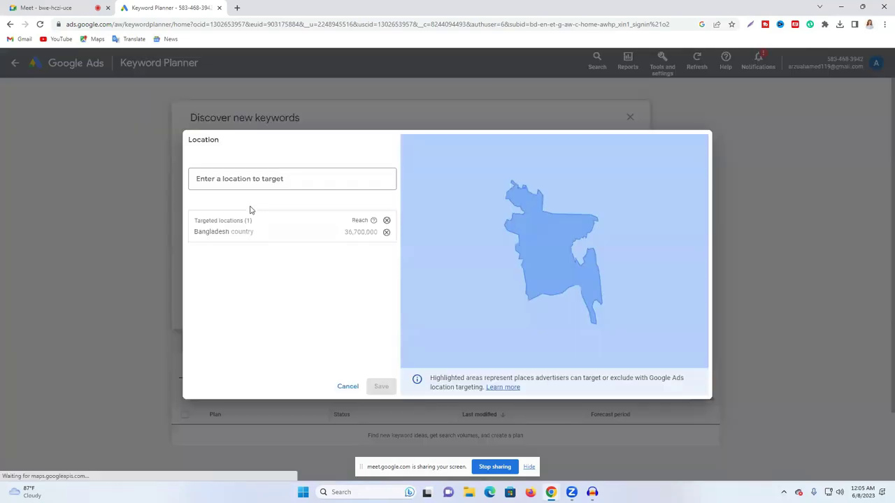
{"action": "left_click", "coordinate": [385, 232]}
{"action": "left_click", "coordinate": [381, 390]}
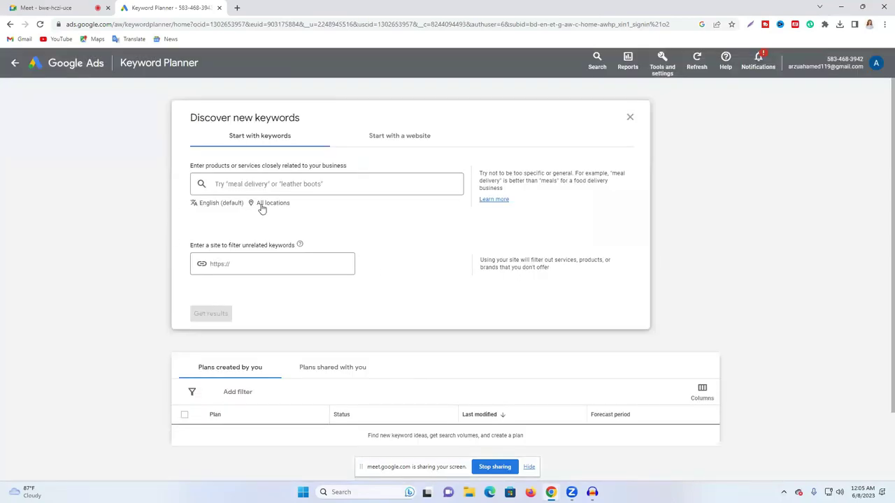
Add the keyword "buy car" and get its keyword ideas.
{"action": "left_click", "coordinate": [278, 183]}
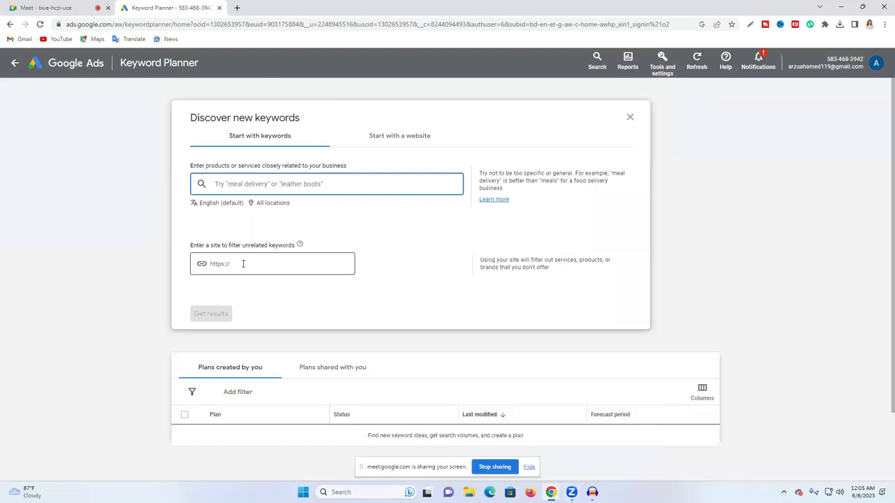
{"action": "type", "text": "bu"}
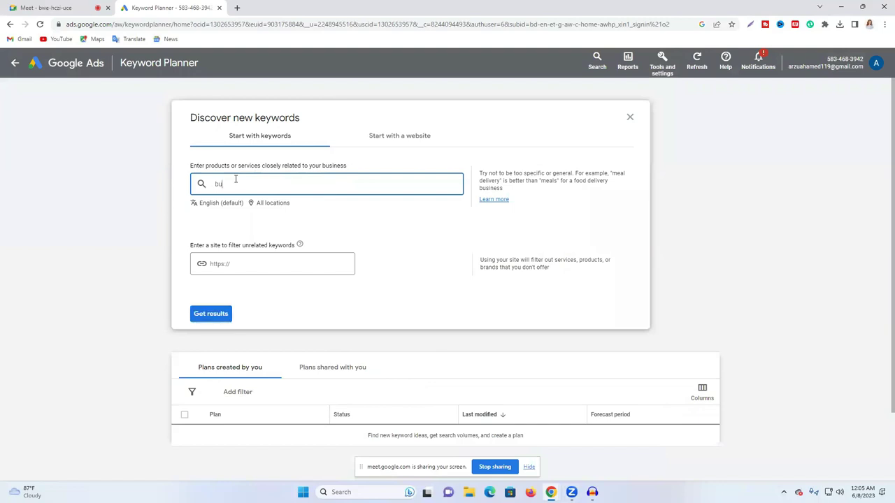
{"action": "type", "text": "y car"}
{"action": "key", "text": "Return"}
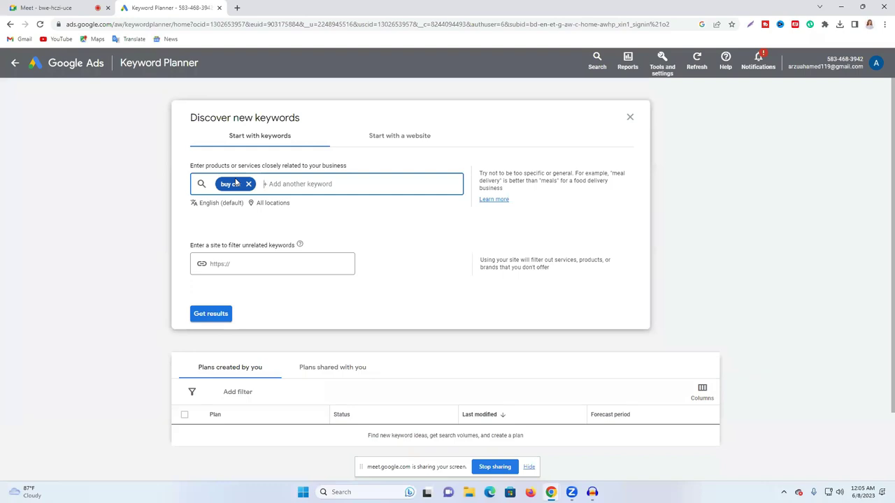
{"action": "left_click", "coordinate": [223, 314]}
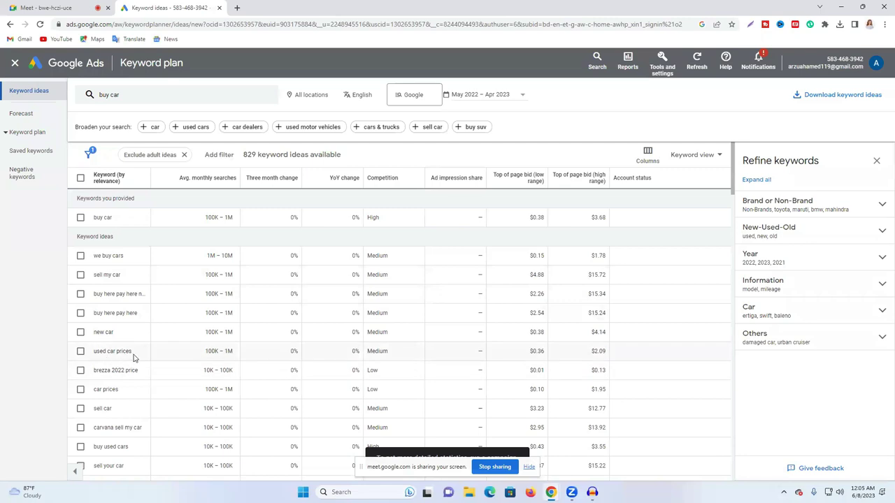
Look through the "buy car" ideas, add "buy car from online" as a second keyword and get the updated results.
{"action": "scroll", "coordinate": [126, 346], "scroll_direction": "down", "scroll_amount": 5}
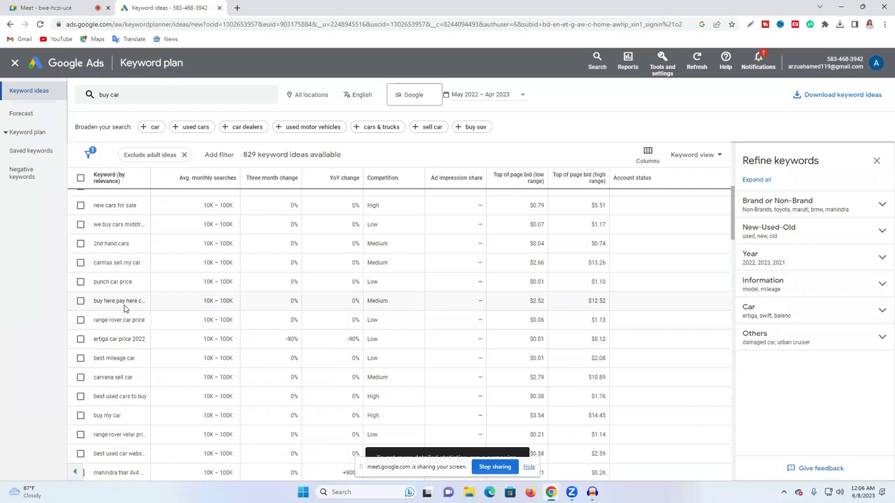
{"action": "scroll", "coordinate": [123, 318], "scroll_direction": "down", "scroll_amount": 4}
{"action": "scroll", "coordinate": [110, 332], "scroll_direction": "down", "scroll_amount": 6}
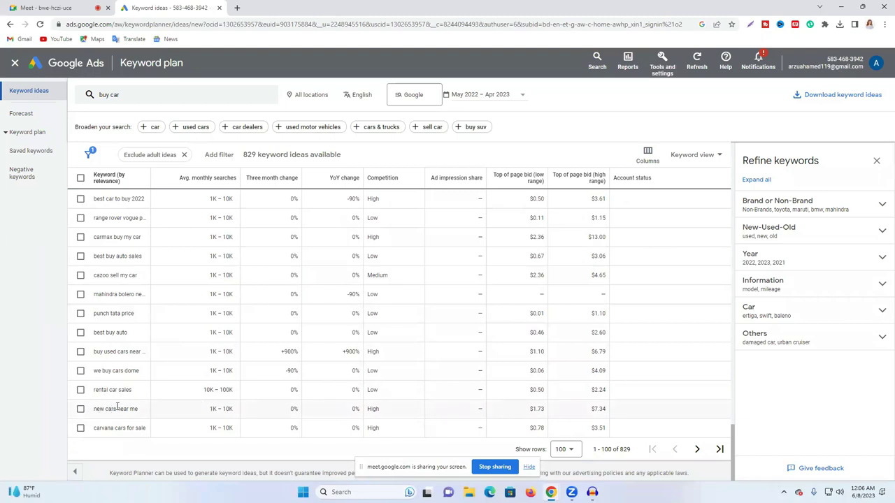
{"action": "scroll", "coordinate": [106, 412], "scroll_direction": "up", "scroll_amount": 10}
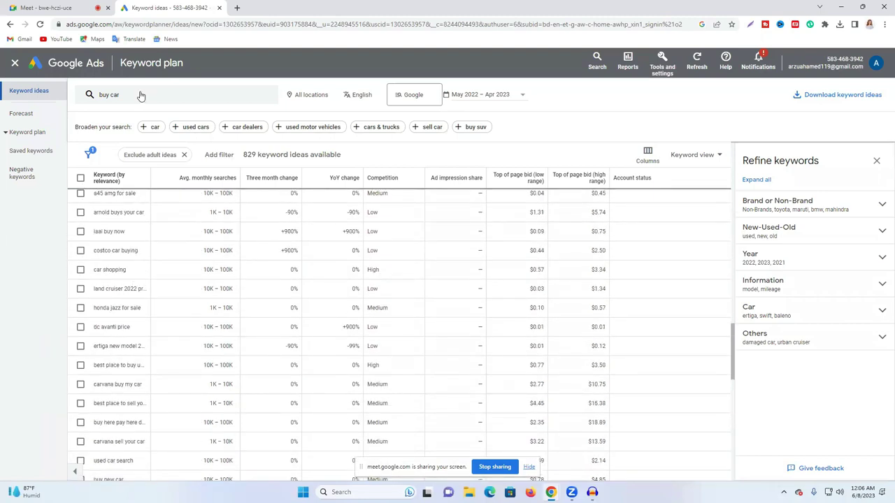
{"action": "left_click", "coordinate": [142, 95]}
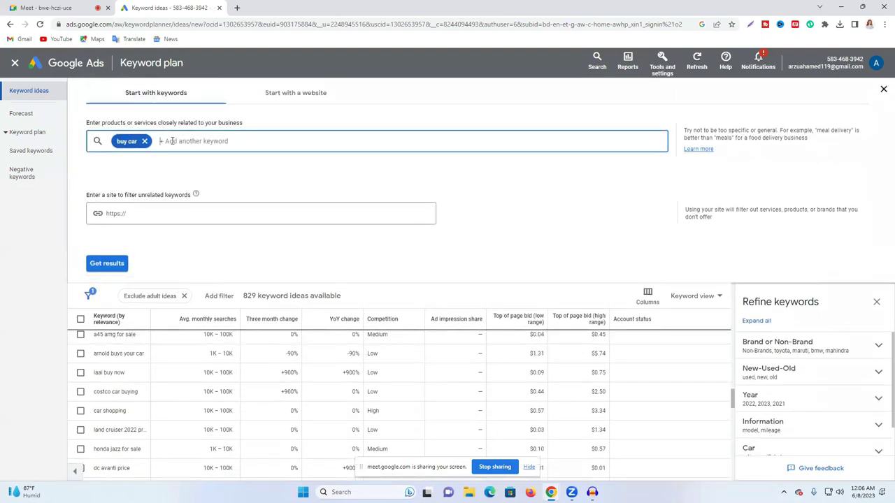
{"action": "type", "text": "buy car from o"}
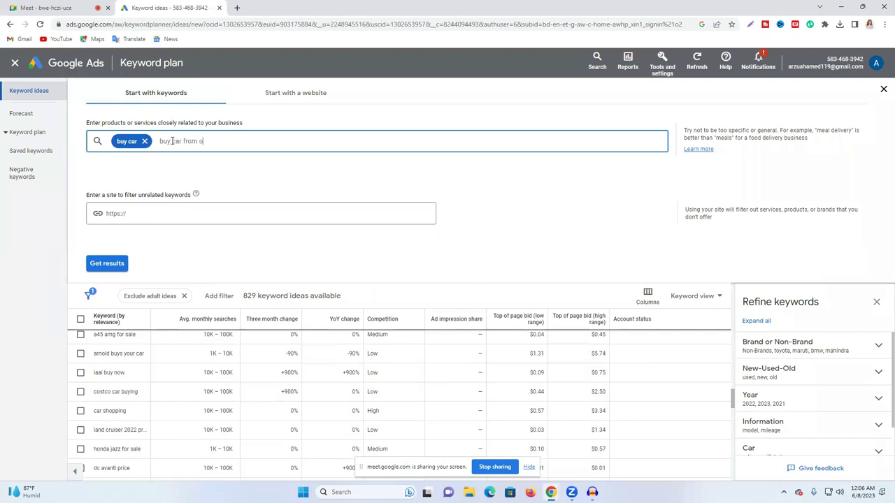
{"action": "key", "text": "Return"}
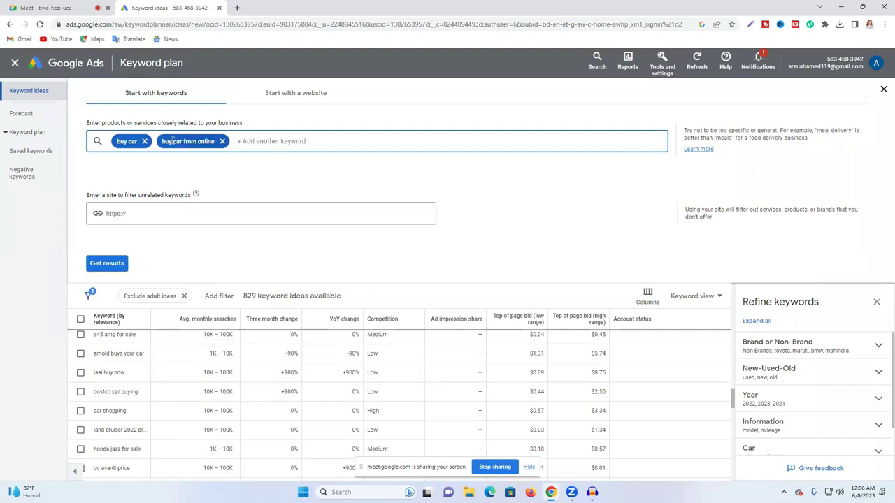
{"action": "left_click", "coordinate": [107, 265]}
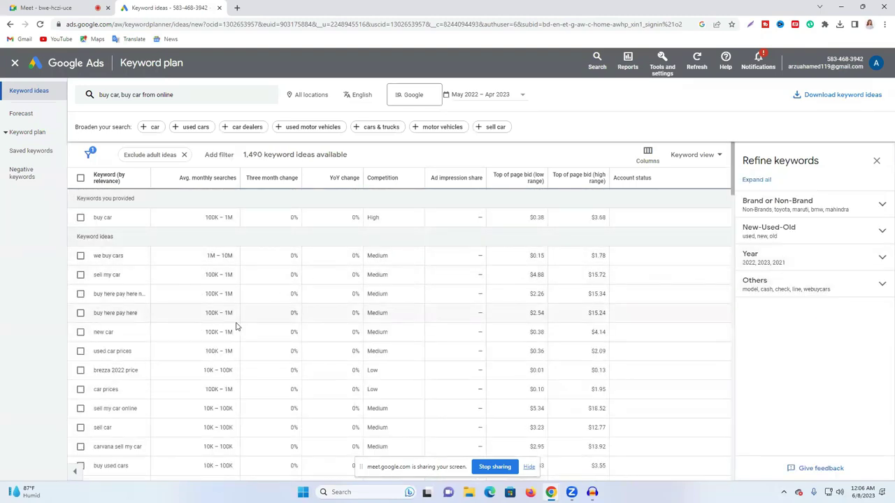
Look through the combined ideas, remove "buy car" from the search and get results for "buy car from online" only.
{"action": "scroll", "coordinate": [130, 412], "scroll_direction": "down", "scroll_amount": 2}
{"action": "scroll", "coordinate": [131, 378], "scroll_direction": "down", "scroll_amount": 10}
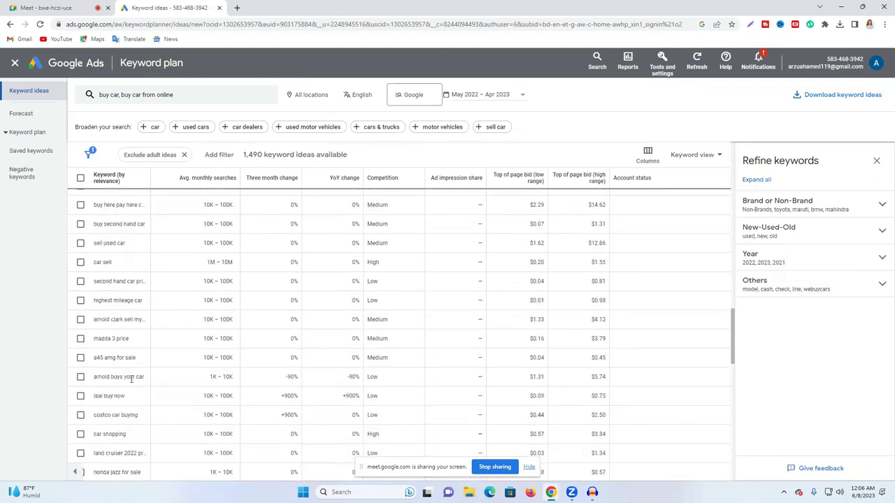
{"action": "scroll", "coordinate": [131, 378], "scroll_direction": "down", "scroll_amount": 10}
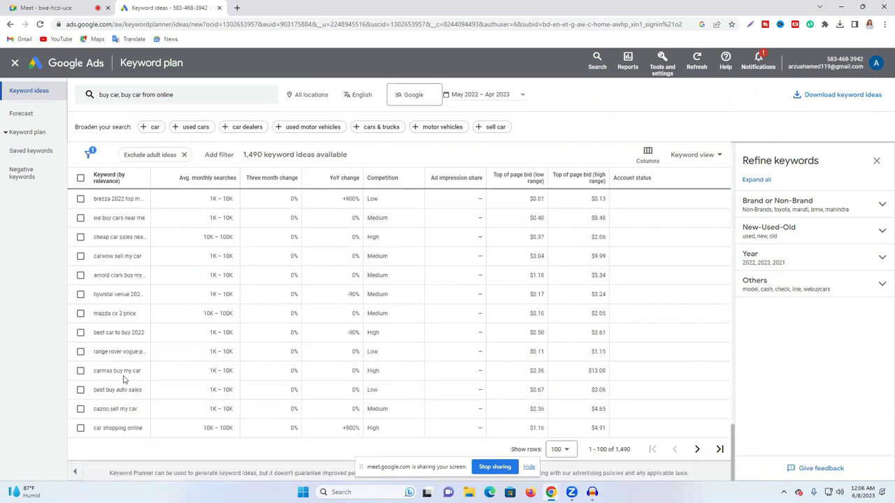
{"action": "left_click", "coordinate": [121, 97]}
{"action": "left_click", "coordinate": [146, 141]}
{"action": "left_click", "coordinate": [111, 265]}
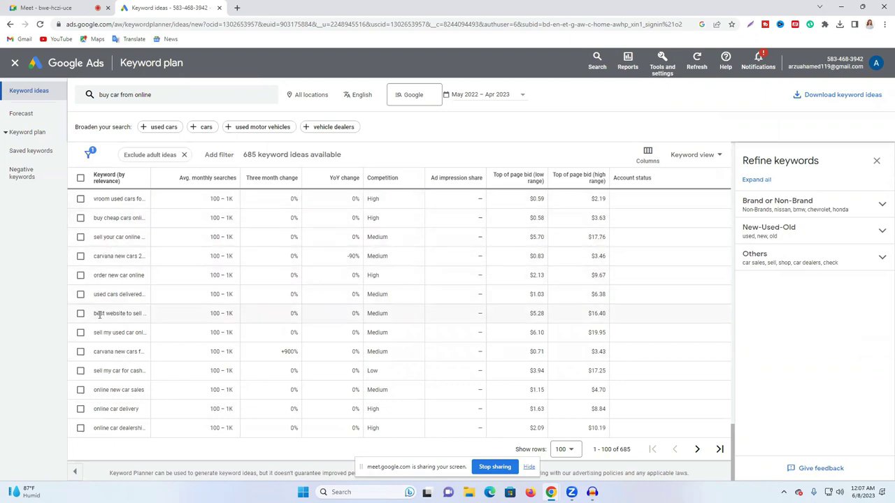
Review the "buy car from online" keyword ideas, checking the top of page bid and average monthly searches columns.
{"action": "scroll", "coordinate": [102, 294], "scroll_direction": "up", "scroll_amount": 15}
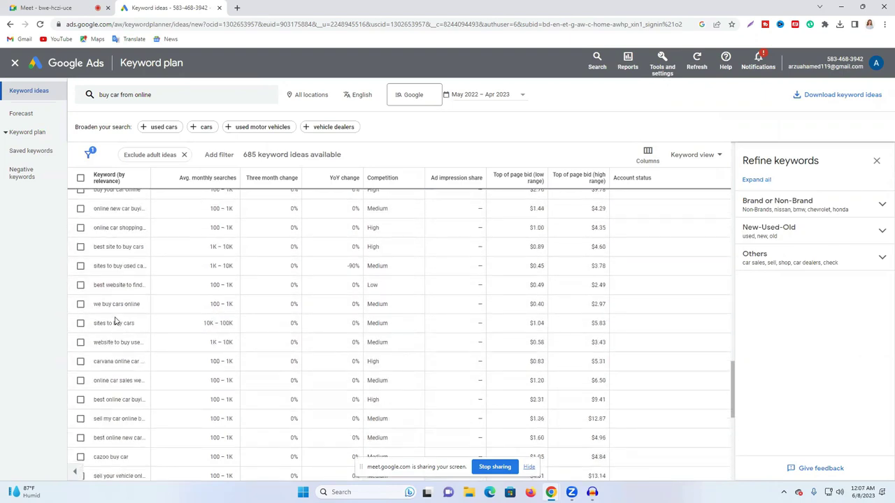
{"action": "scroll", "coordinate": [115, 320], "scroll_direction": "up", "scroll_amount": 10}
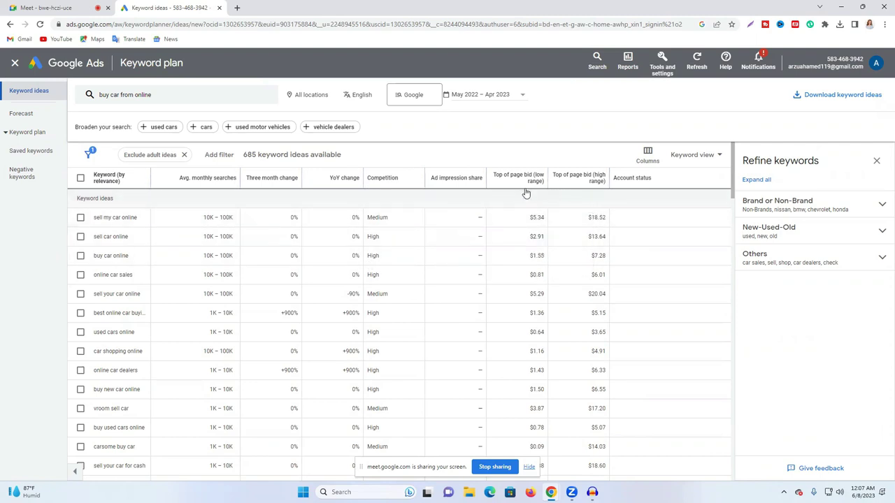
{"action": "mouse_move", "coordinate": [535, 178]}
{"action": "mouse_move", "coordinate": [199, 184]}
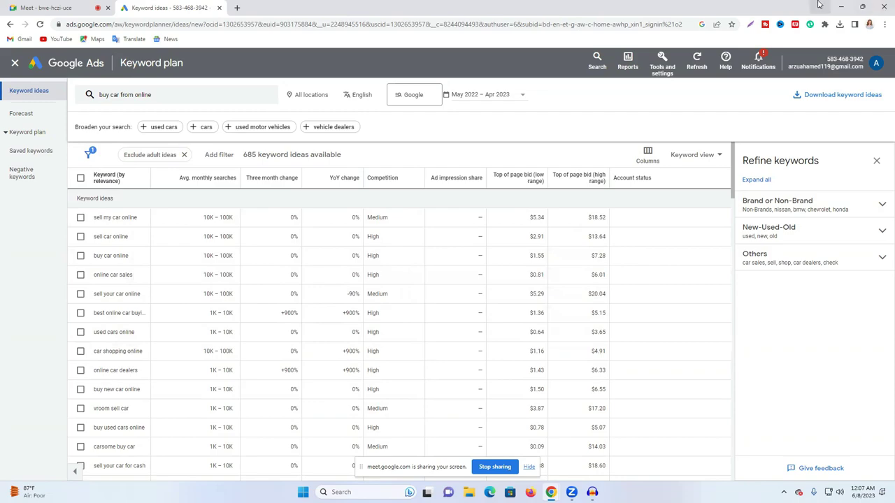
{"action": "left_click", "coordinate": [842, 6]}
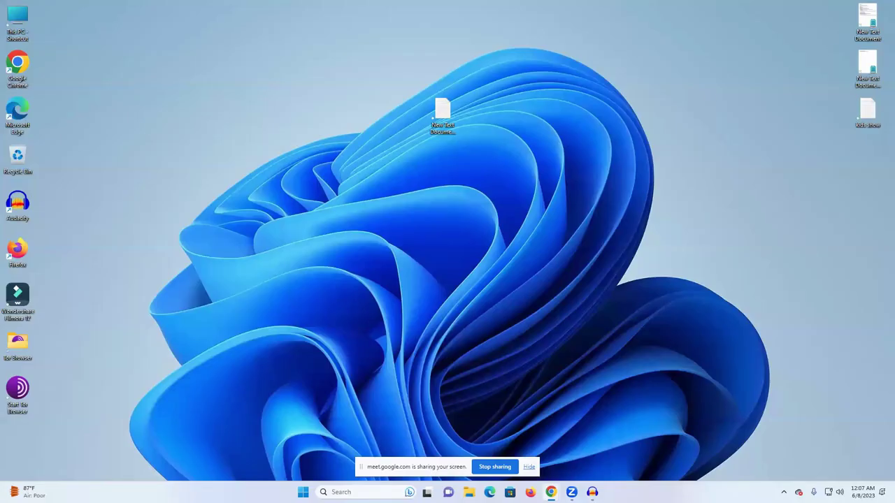
{"action": "mouse_move", "coordinate": [551, 492]}
{"action": "left_click", "coordinate": [508, 428]}
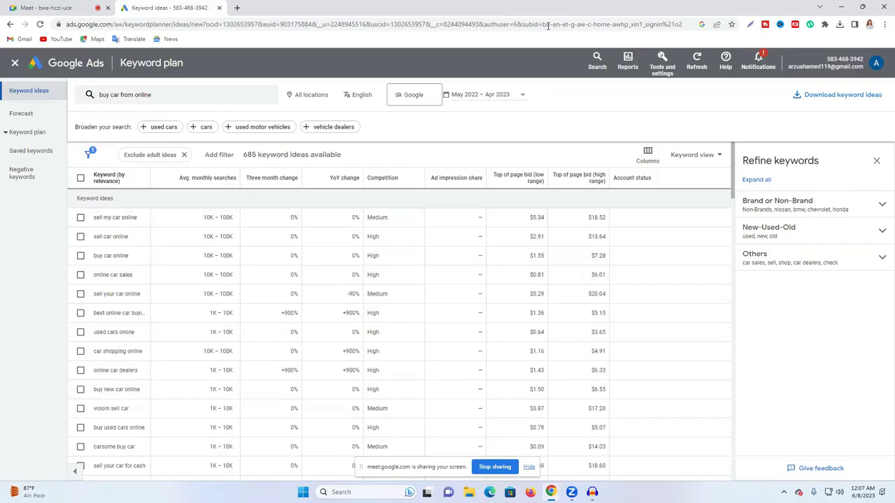
Create a blank Google Sheets spreadsheet from Google Drive in a new browser tab and close the Drive tab.
{"action": "left_click", "coordinate": [237, 8]}
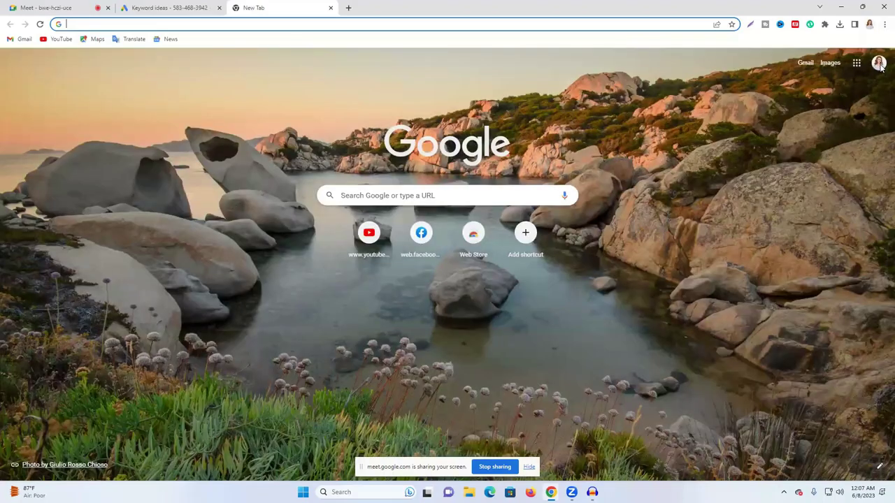
{"action": "left_click", "coordinate": [879, 63]}
{"action": "left_click", "coordinate": [855, 63]}
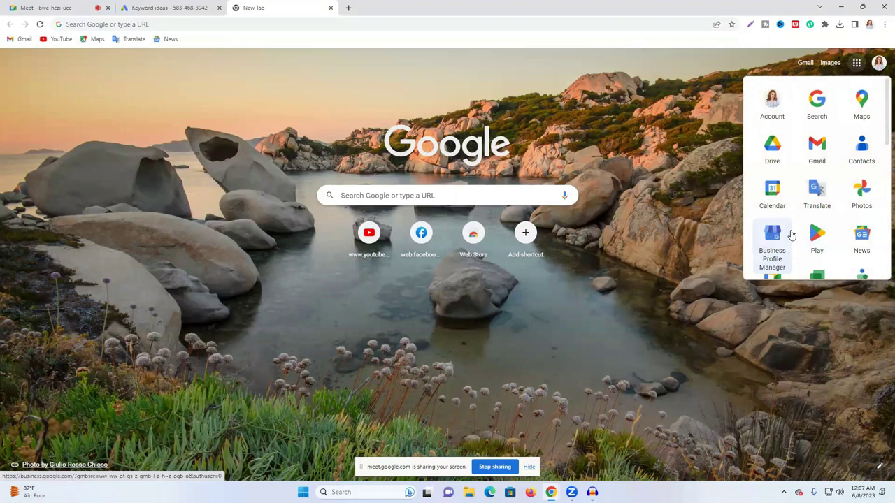
{"action": "left_click", "coordinate": [773, 148]}
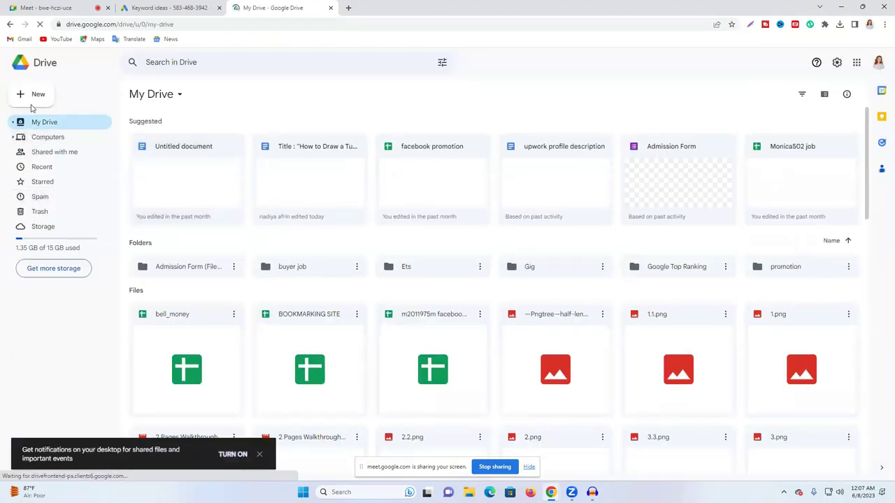
{"action": "left_click", "coordinate": [33, 97]}
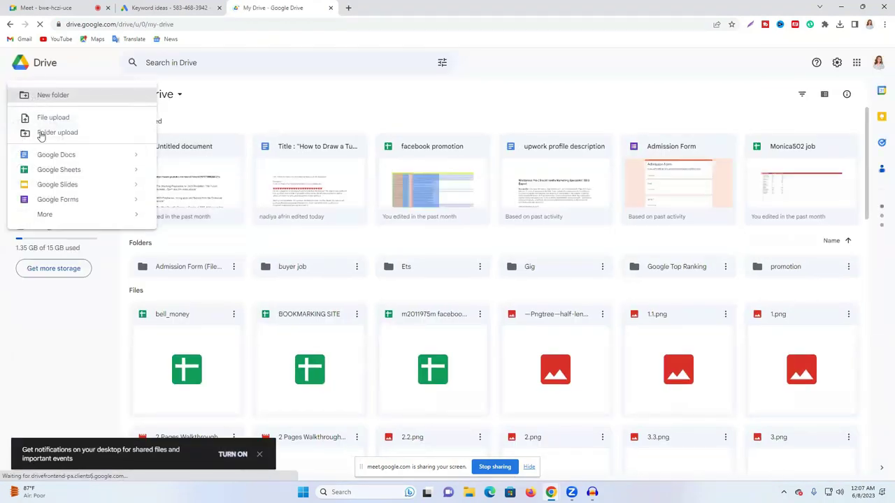
{"action": "left_click", "coordinate": [73, 170]}
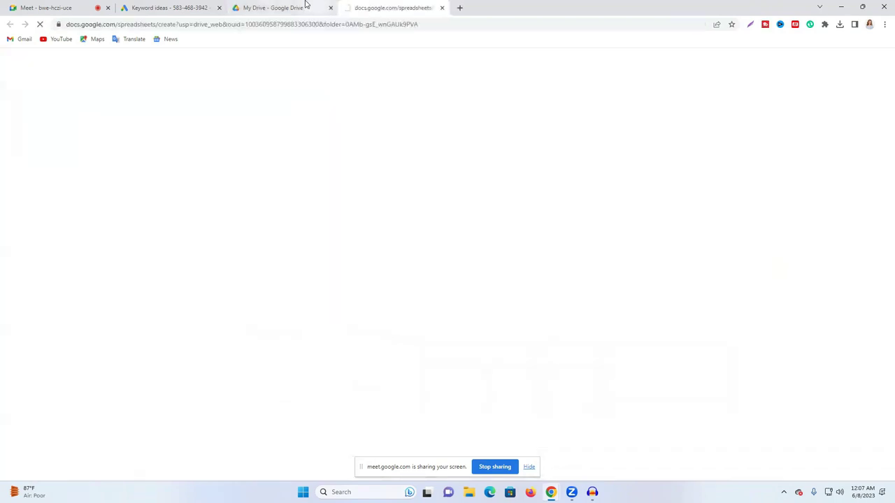
{"action": "left_click", "coordinate": [331, 7]}
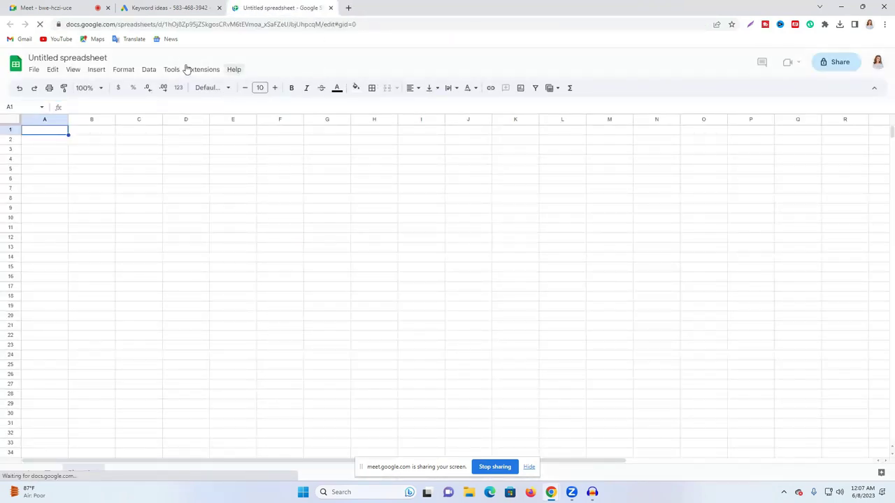
Rename the untitled spreadsheet as "keyword research".
{"action": "left_click", "coordinate": [99, 57]}
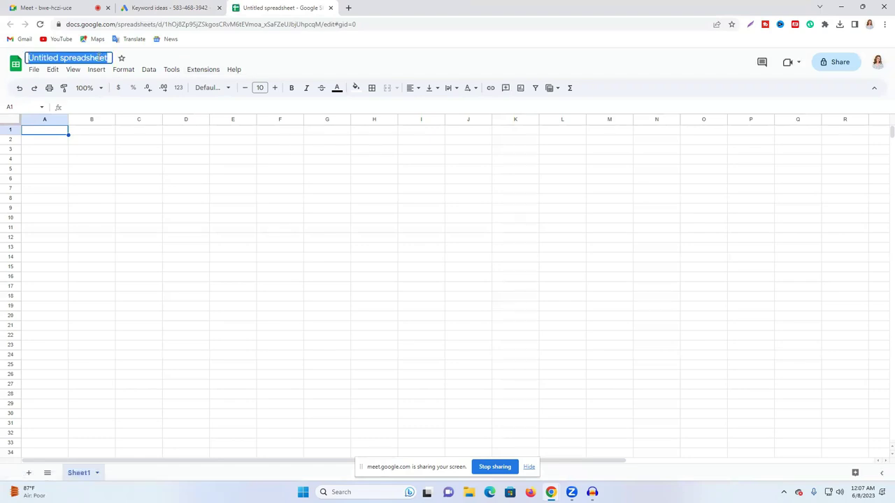
{"action": "type", "text": "keyword"}
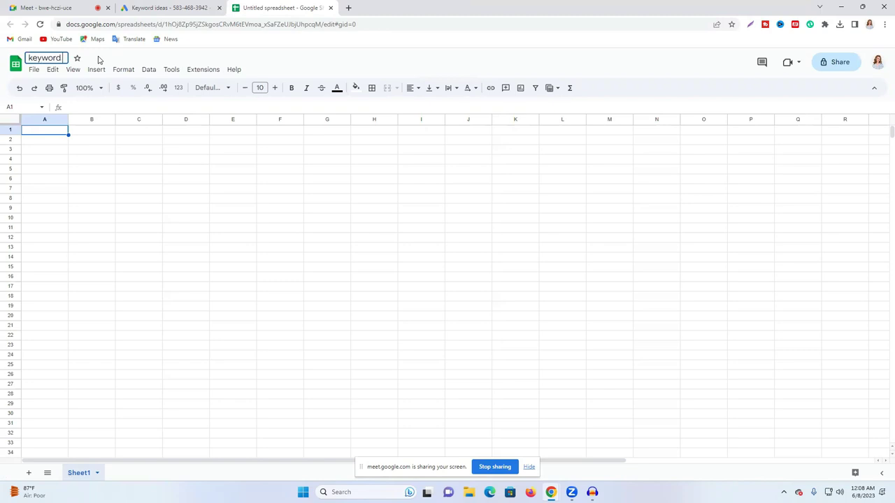
{"action": "type", "text": " research"}
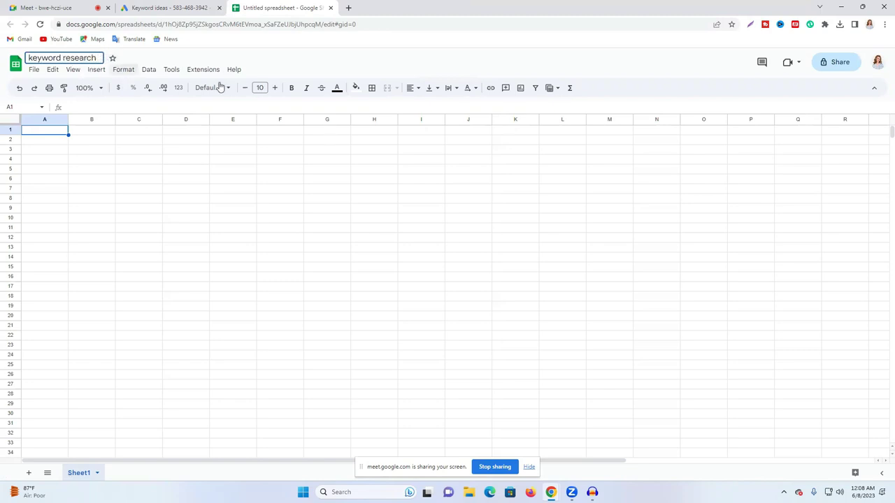
{"action": "left_click", "coordinate": [305, 62]}
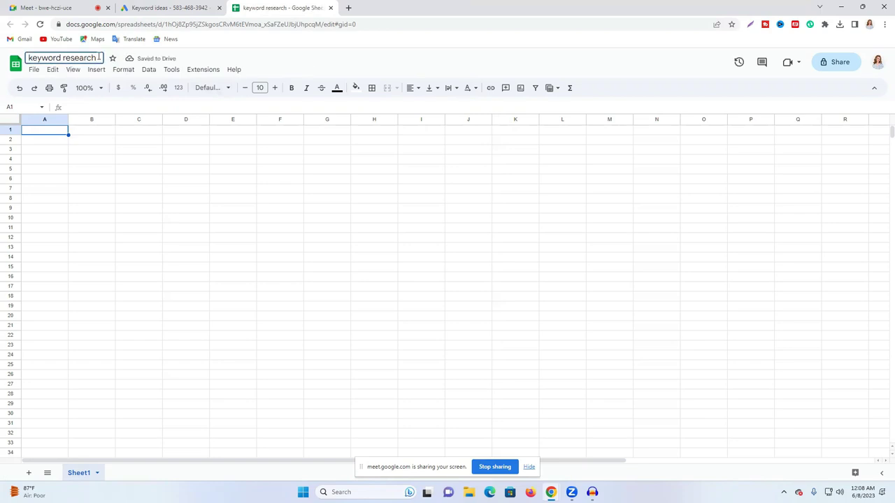
{"action": "double_click", "coordinate": [84, 58]}
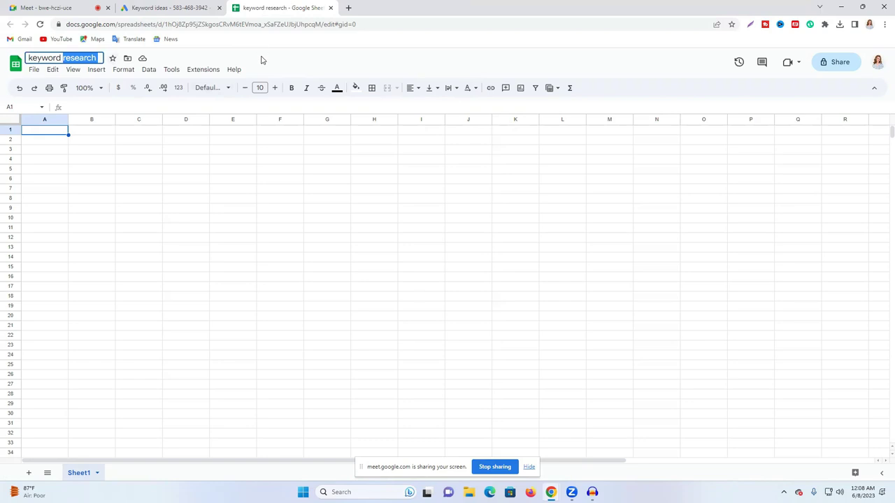
{"action": "left_click", "coordinate": [263, 60]}
Enter the headers "NO" in A1 and "Keyword" in B1, narrowing column A to fit its header.
{"action": "double_click", "coordinate": [55, 131]}
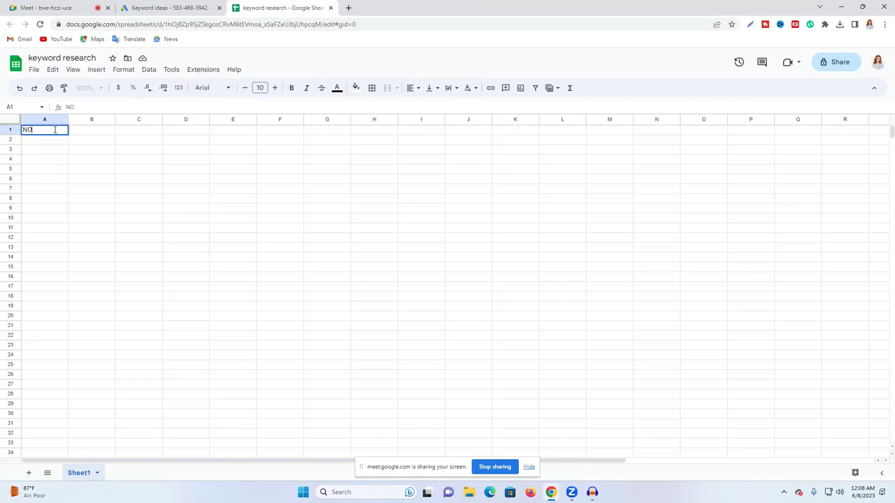
{"action": "left_click_drag", "start_coordinate": [68, 120], "coordinate": [39, 120]}
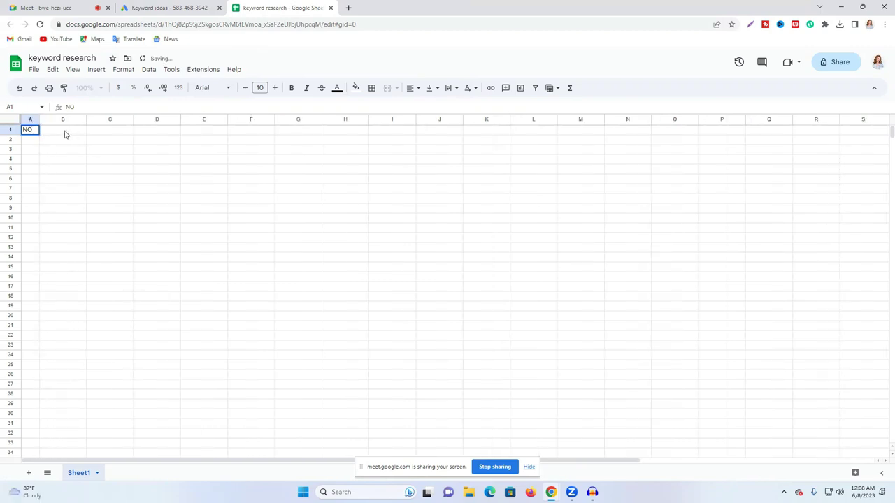
{"action": "left_click", "coordinate": [64, 131]}
{"action": "type", "text": "Ke"}
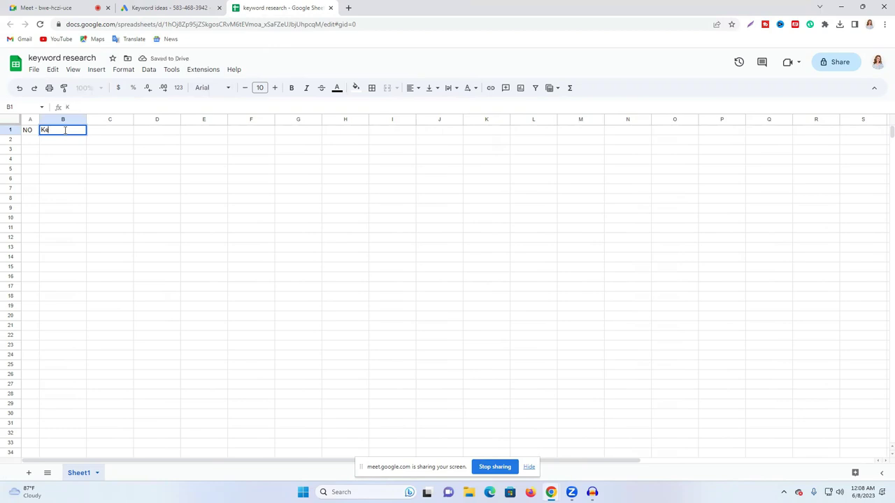
{"action": "type", "text": "yword"}
Check the average monthly searches column in Keyword Planner, enter "Monthly serach Vul" in C1 and widen column C to fit.
{"action": "left_click", "coordinate": [189, 7]}
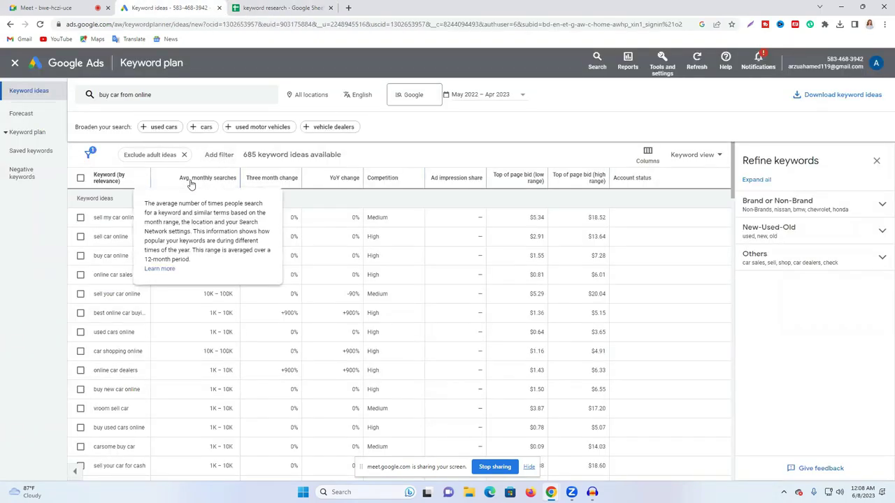
{"action": "left_click", "coordinate": [280, 7]}
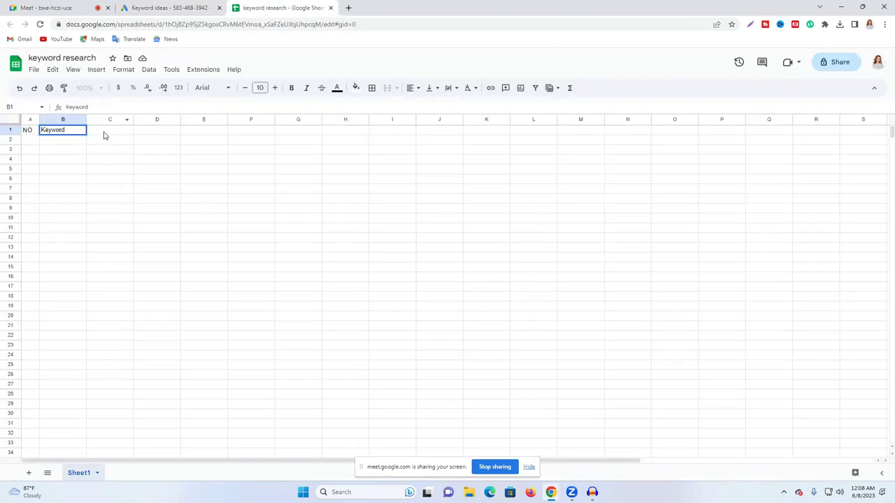
{"action": "double_click", "coordinate": [107, 129]}
{"action": "type", "text": "Monthl"}
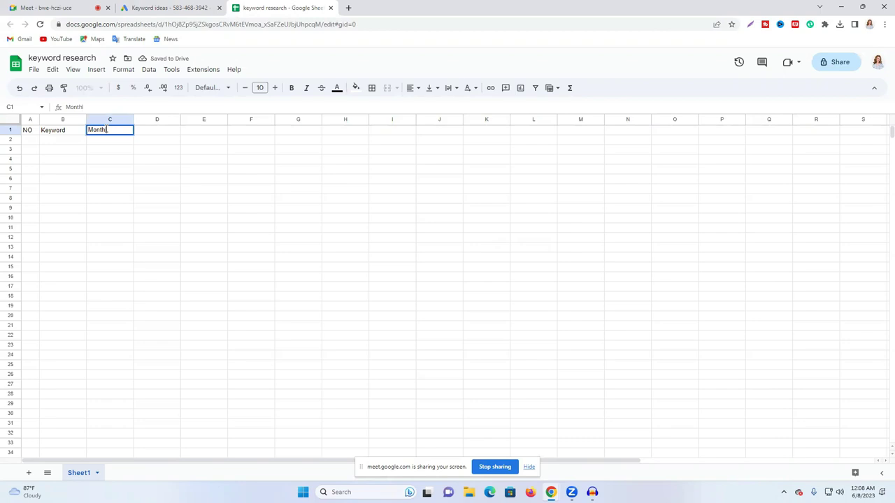
{"action": "type", "text": "y serach VL"}
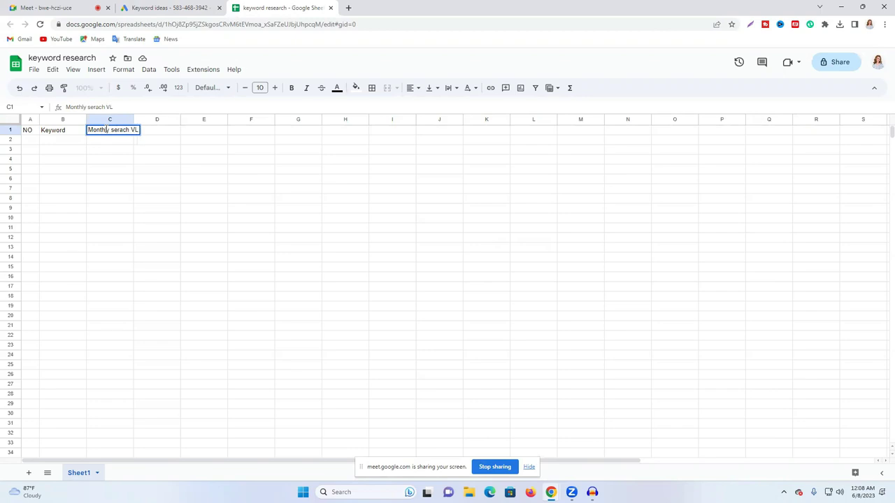
{"action": "key", "text": "BackSpace"}
{"action": "left_click_drag", "start_coordinate": [133, 119], "coordinate": [149, 119]}
{"action": "left_click", "coordinate": [214, 142]}
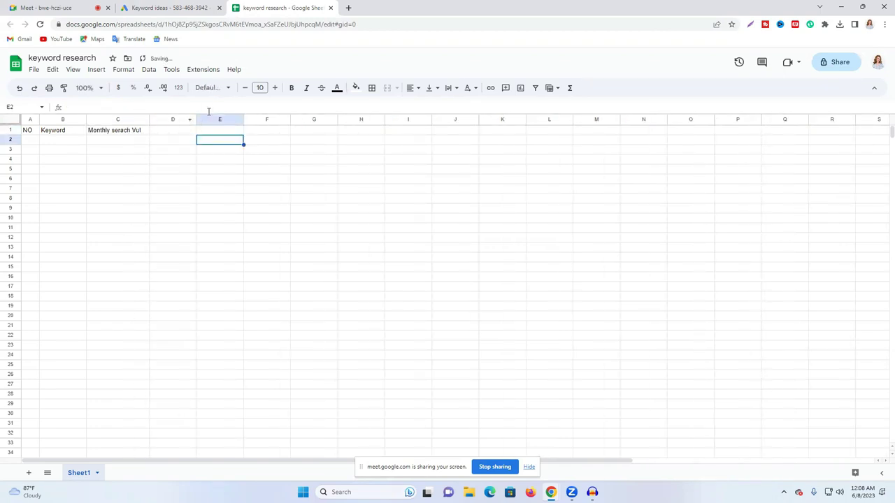
Copy the word "Competition" from the Keyword Planner column description and paste it as the header in cell D1.
{"action": "left_click", "coordinate": [171, 7]}
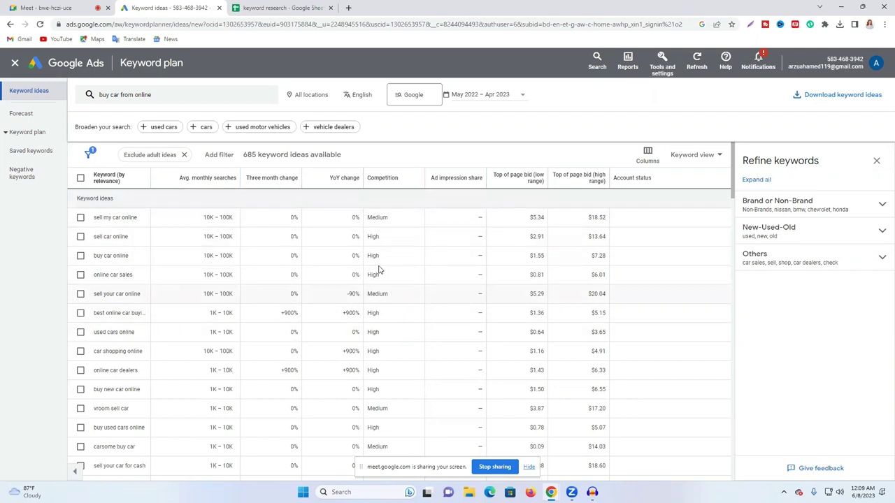
{"action": "left_click", "coordinate": [371, 180]}
{"action": "double_click", "coordinate": [337, 203]}
{"action": "right_click", "coordinate": [337, 203]}
{"action": "left_click", "coordinate": [364, 209]}
{"action": "key", "text": "ctrl+Tab"}
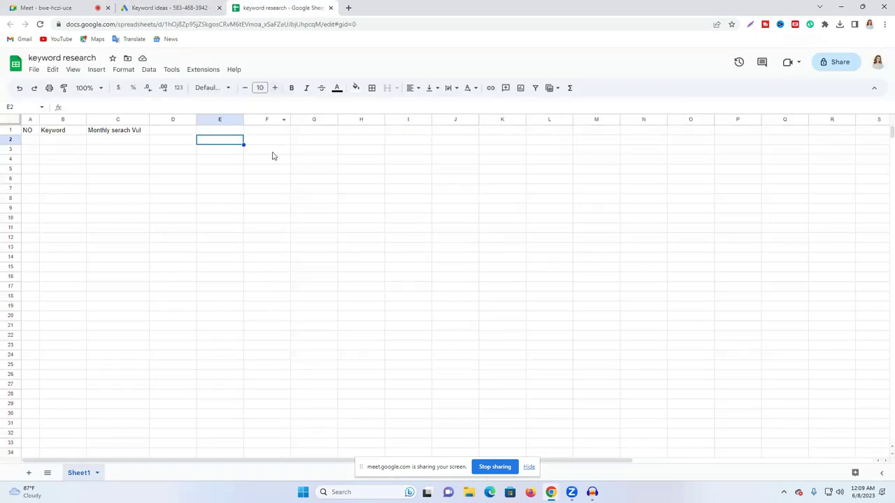
{"action": "left_click", "coordinate": [179, 130]}
{"action": "key", "text": "ctrl+v"}
Consult the top of page bid (low range) description in Keyword Planner and enter the header "Av, CPC" in cell E1.
{"action": "left_click", "coordinate": [168, 7]}
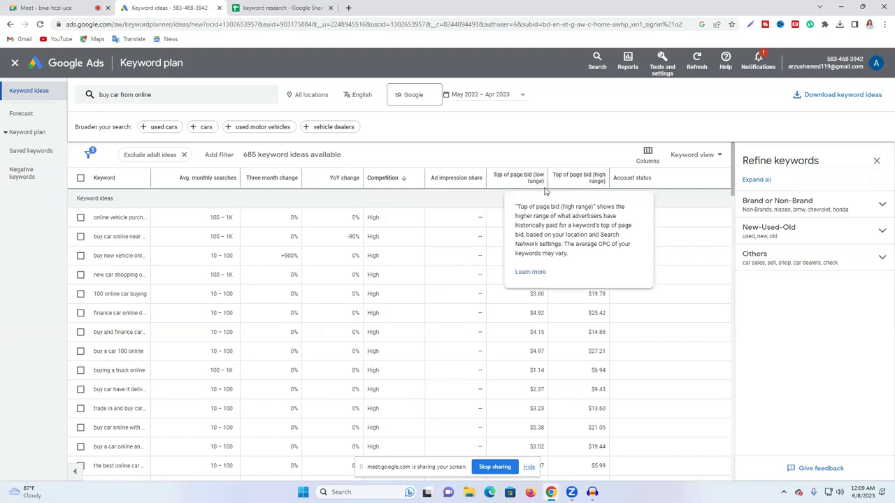
{"action": "mouse_move", "coordinate": [521, 183]}
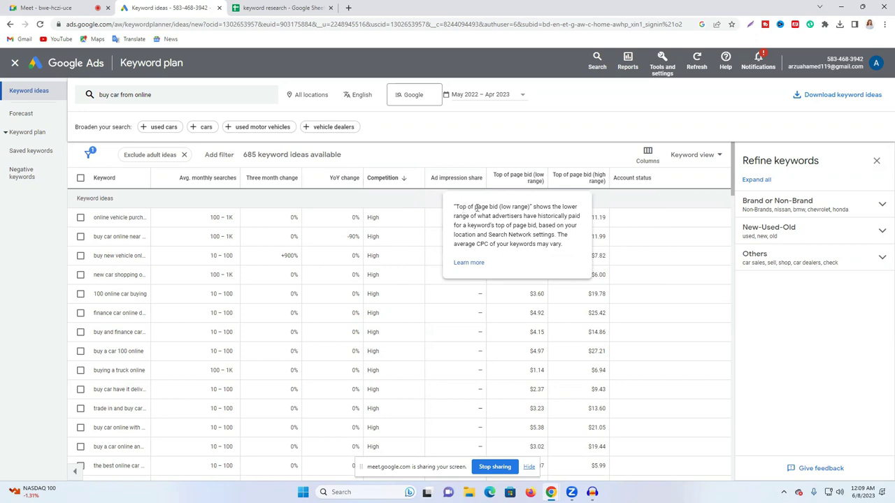
{"action": "double_click", "coordinate": [490, 207]}
{"action": "right_click", "coordinate": [490, 207]}
{"action": "left_click", "coordinate": [514, 216]}
{"action": "left_click", "coordinate": [277, 7]}
{"action": "left_click", "coordinate": [217, 132]}
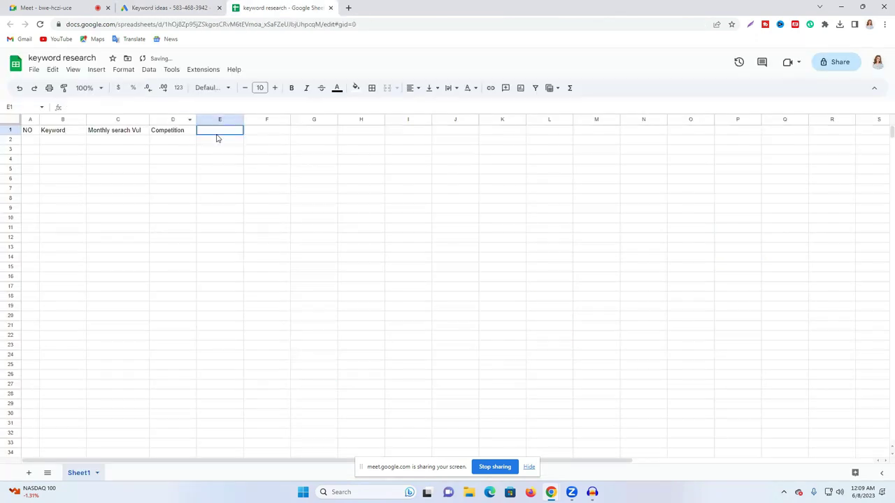
{"action": "double_click", "coordinate": [217, 130]}
{"action": "type", "text": "Av. CPC"}
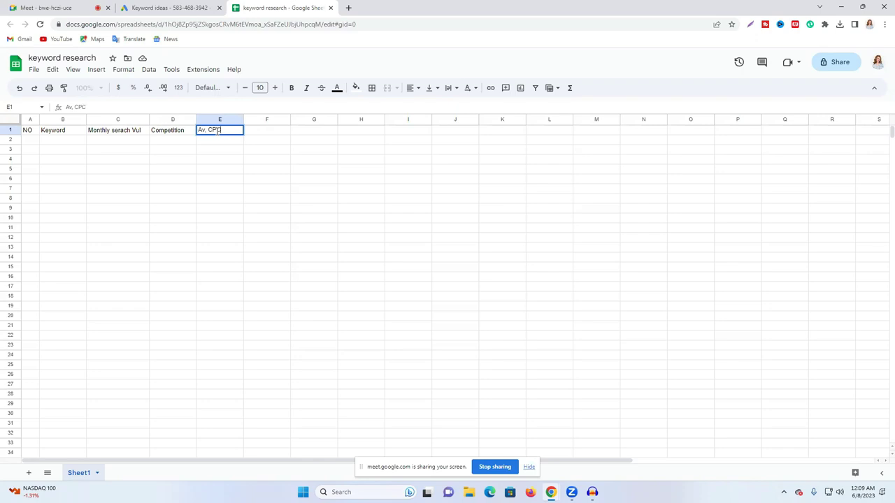
{"action": "left_click", "coordinate": [168, 8]}
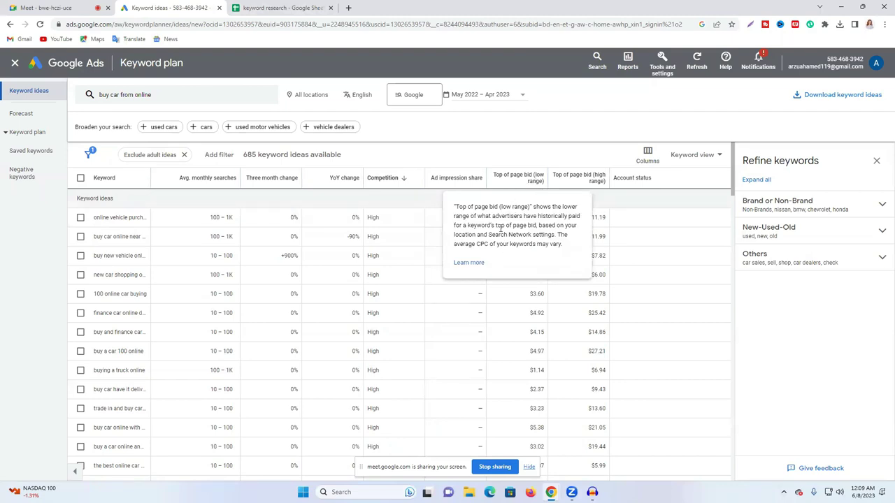
{"action": "left_click", "coordinate": [272, 5]}
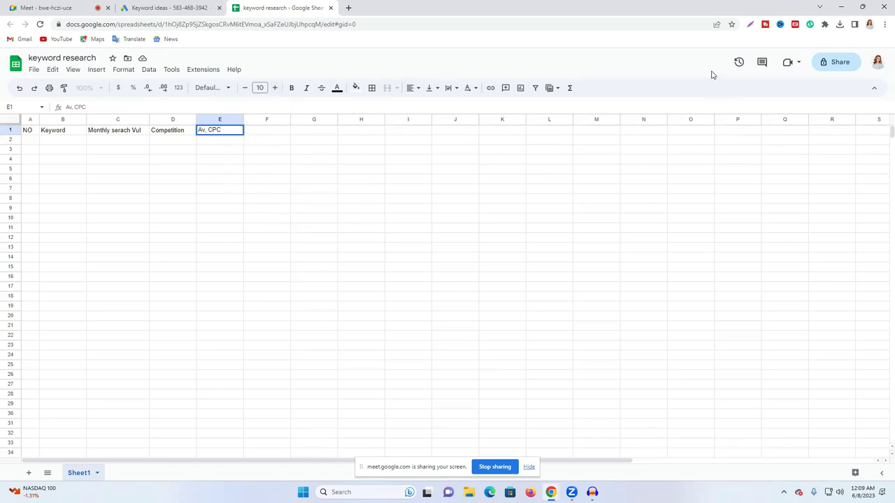
Enlarge the spreadsheet page in the browser and finish the "Av, CPC" header entry in cell E1.
{"action": "key", "text": "ctrl+plus"}
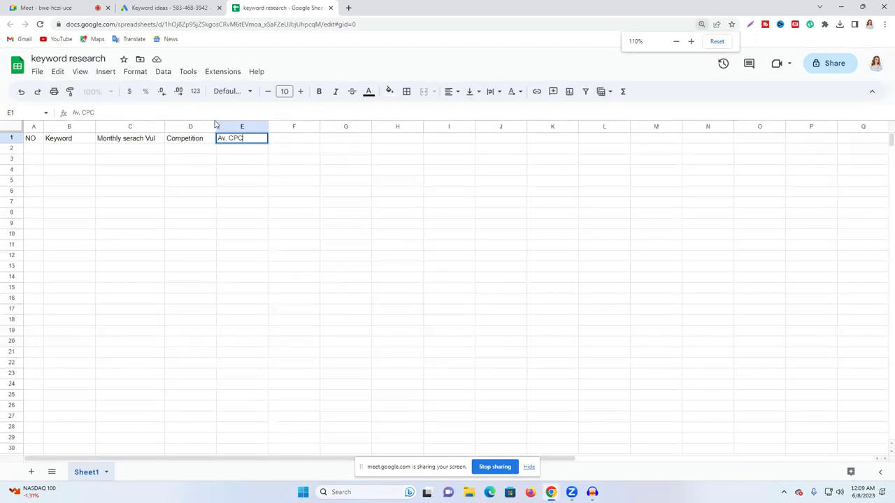
{"action": "left_click", "coordinate": [691, 42]}
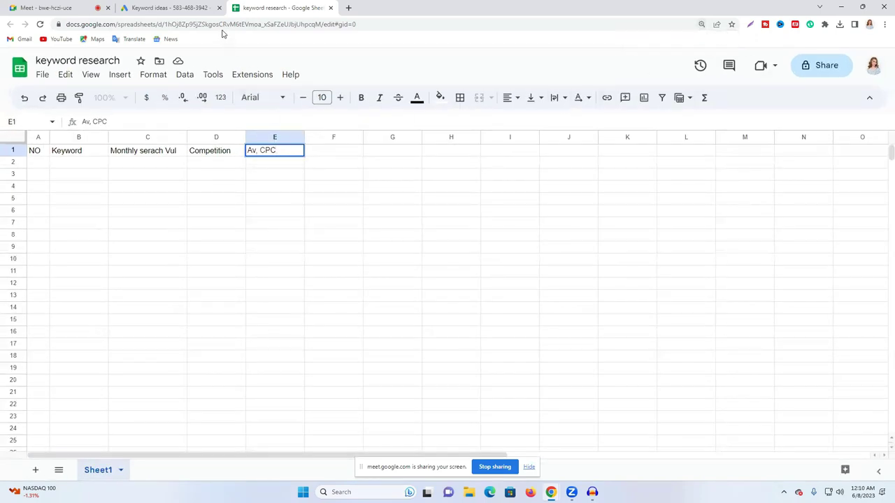
{"action": "left_click", "coordinate": [332, 176]}
{"action": "double_click", "coordinate": [314, 151]}
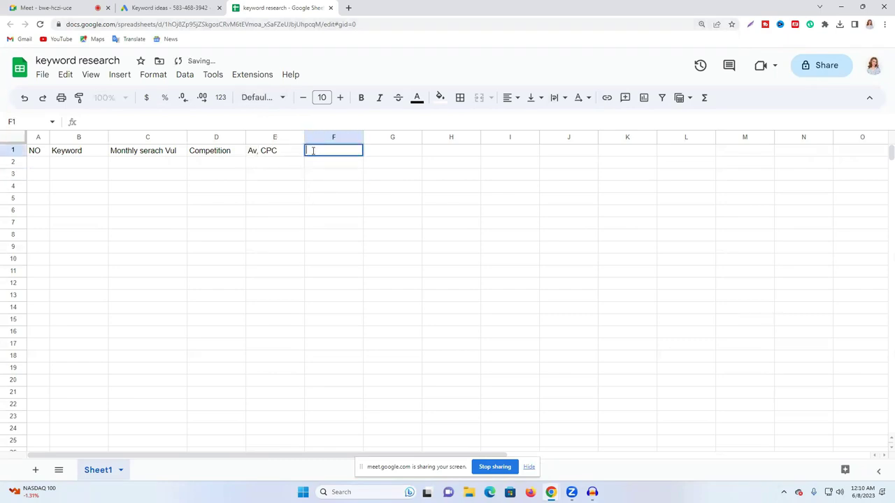
{"action": "left_click", "coordinate": [270, 151]}
{"action": "double_click", "coordinate": [270, 149]}
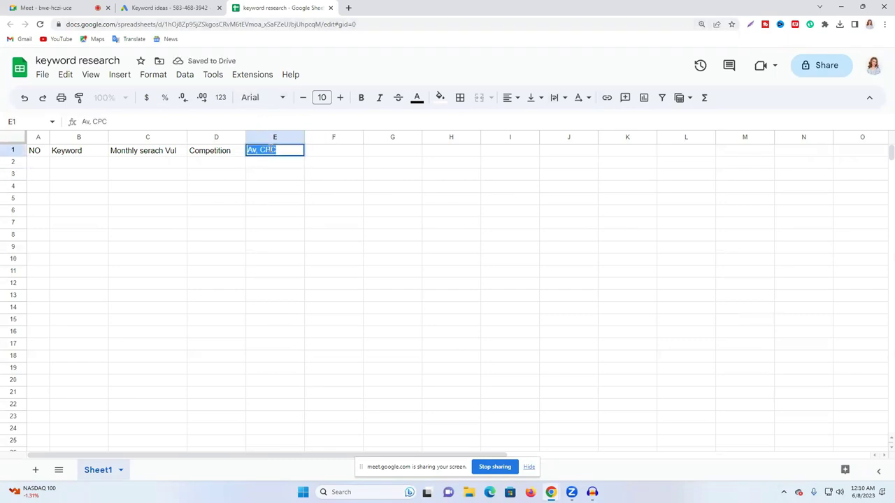
{"action": "left_click", "coordinate": [258, 151]}
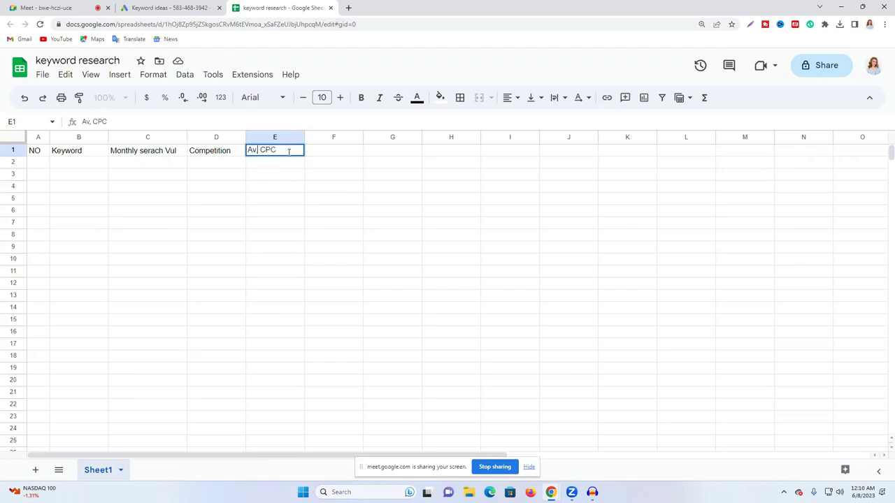
{"action": "left_click", "coordinate": [326, 161]}
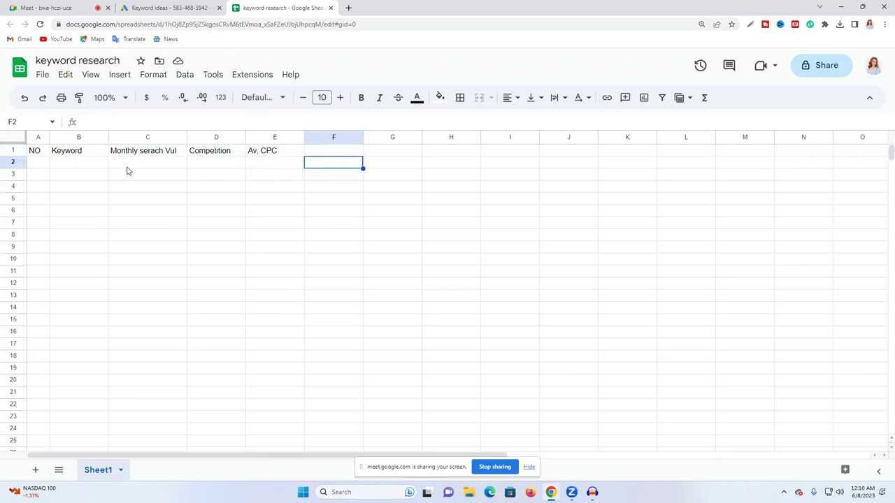
Format header row 1 with font size 14 and a yellow fill, widening the "Monthly serach Vul" and "Competition" columns.
{"action": "left_click", "coordinate": [12, 151]}
{"action": "left_click", "coordinate": [340, 98]}
{"action": "left_click", "coordinate": [340, 97]}
{"action": "left_click", "coordinate": [340, 98]}
{"action": "left_click", "coordinate": [341, 98]}
{"action": "left_click_drag", "start_coordinate": [188, 137], "coordinate": [230, 137]}
{"action": "left_click_drag", "start_coordinate": [288, 137], "coordinate": [320, 137]}
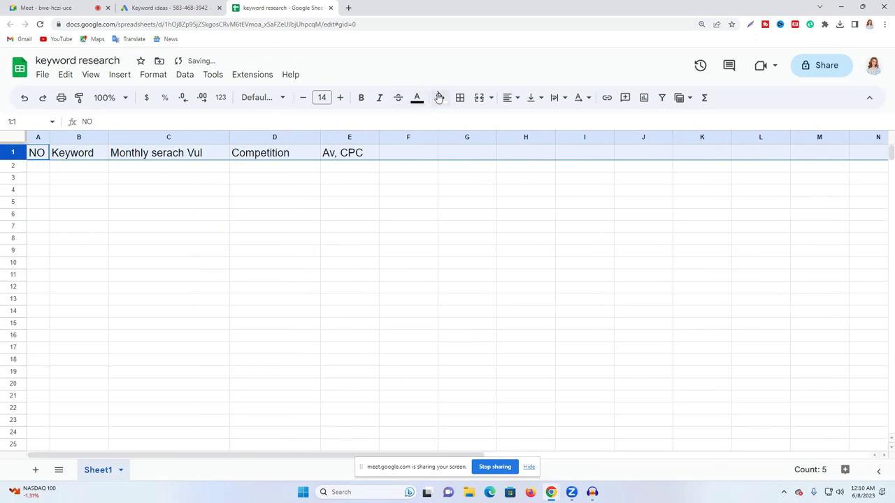
{"action": "left_click", "coordinate": [440, 97]}
{"action": "left_click", "coordinate": [482, 151]}
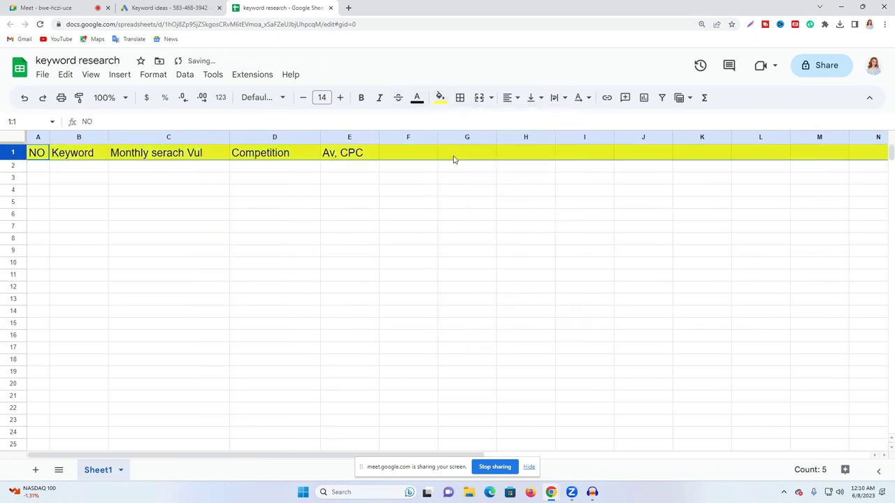
Enter 1 and 2 in cells A2 and A3 and fill the number series down the NO column to row 37.
{"action": "left_click", "coordinate": [264, 188]}
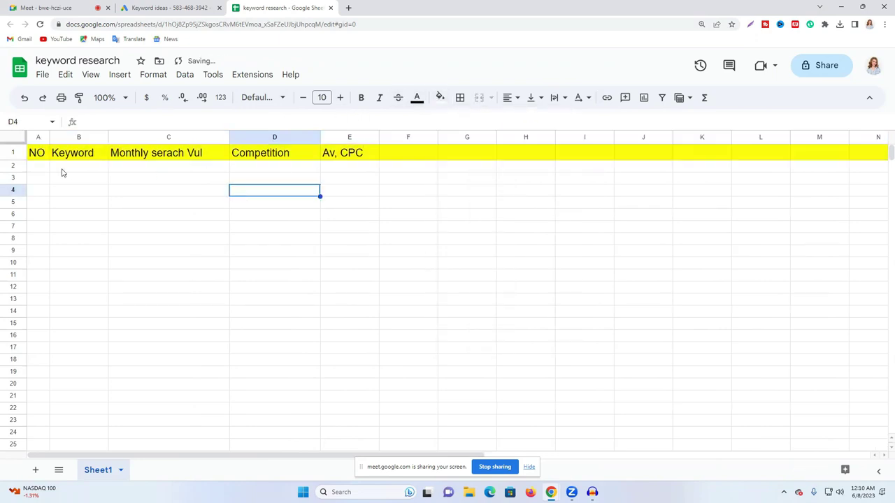
{"action": "left_click", "coordinate": [37, 167]}
{"action": "type", "text": "1"}
{"action": "key", "text": "Return"}
{"action": "type", "text": "2"}
{"action": "key", "text": "Tab"}
{"action": "left_click_drag", "start_coordinate": [44, 169], "coordinate": [142, 361]}
{"action": "scroll", "coordinate": [184, 329], "scroll_direction": "up", "scroll_amount": 5}
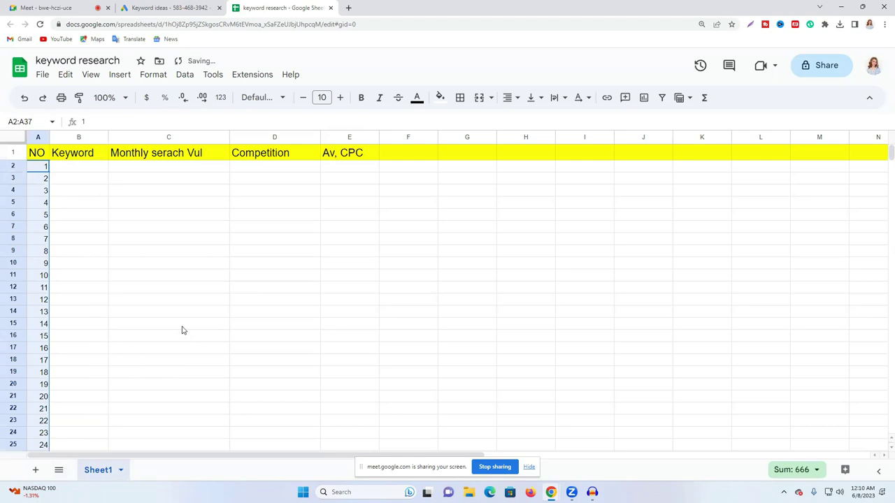
{"action": "left_click", "coordinate": [165, 267]}
Copy the keyword "new car shopping online" from Keyword Planner into cell B2 of the spreadsheet and widen the Keyword column.
{"action": "left_click", "coordinate": [204, 7]}
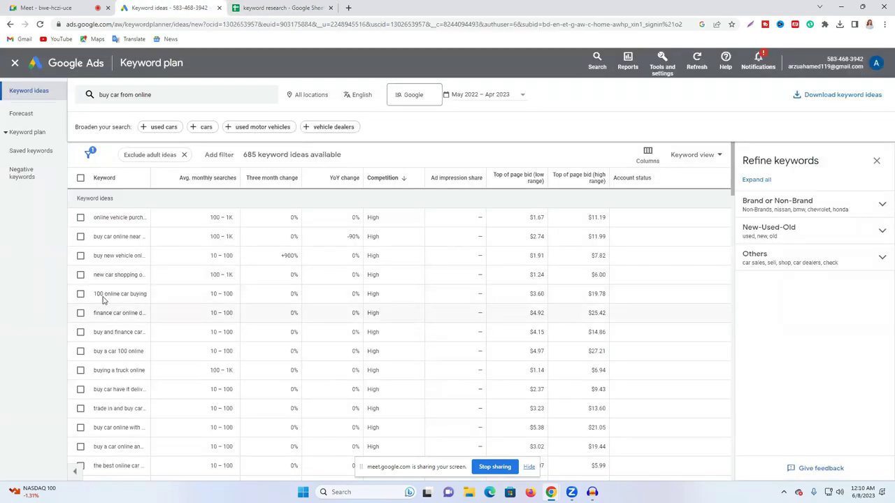
{"action": "triple_click", "coordinate": [125, 276]}
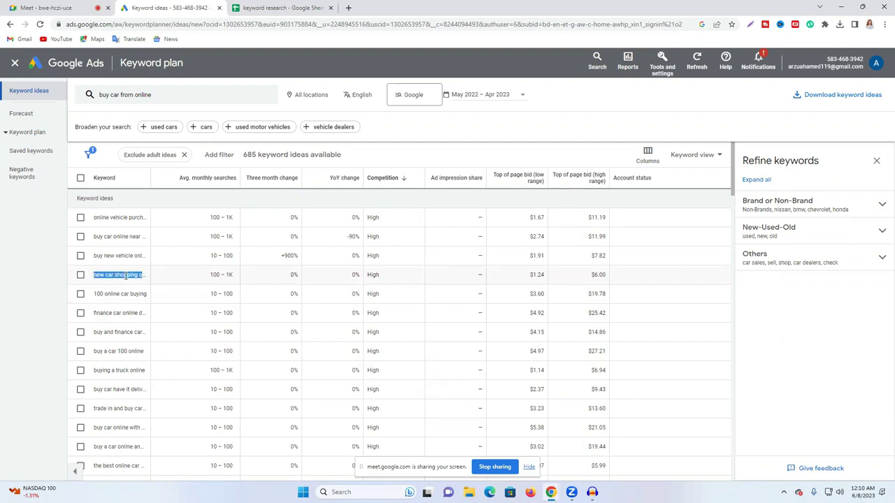
{"action": "left_click_drag", "start_coordinate": [150, 179], "coordinate": [205, 180]}
{"action": "right_click", "coordinate": [133, 276]}
{"action": "left_click", "coordinate": [155, 283]}
{"action": "left_click", "coordinate": [279, 8]}
{"action": "left_click", "coordinate": [77, 167]}
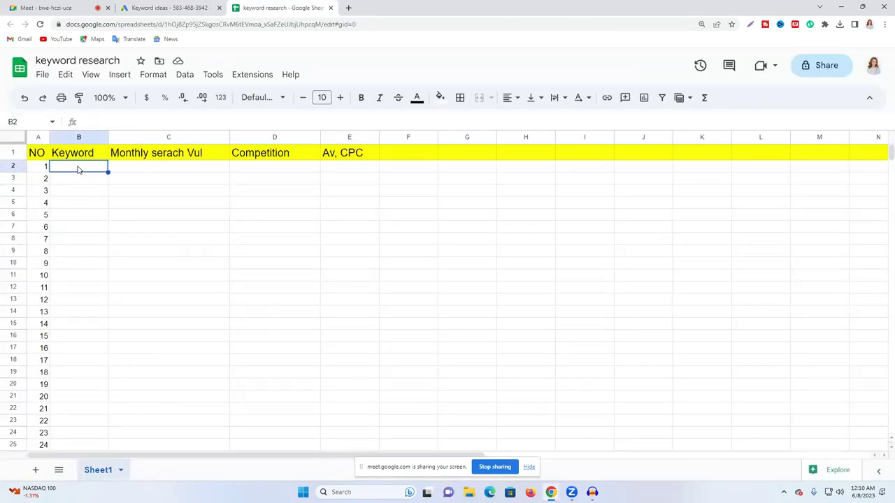
{"action": "key", "text": "ctrl+v"}
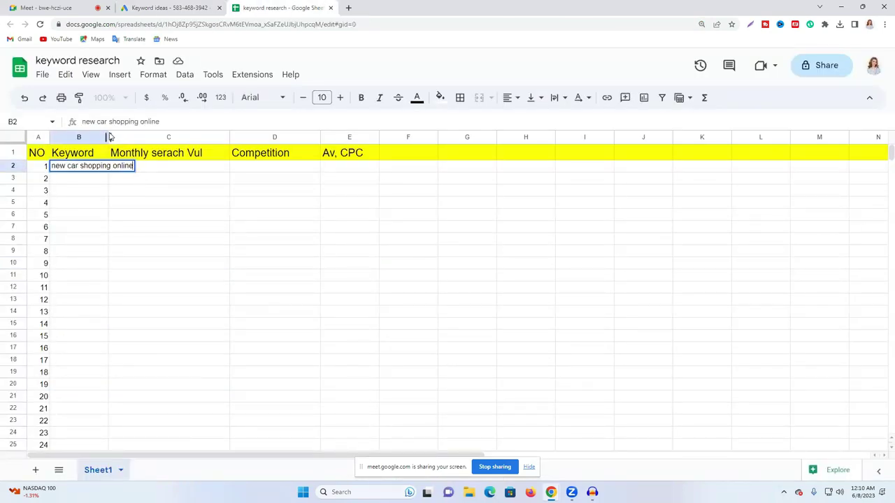
{"action": "left_click_drag", "start_coordinate": [108, 136], "coordinate": [179, 136]}
{"action": "left_click", "coordinate": [224, 193]}
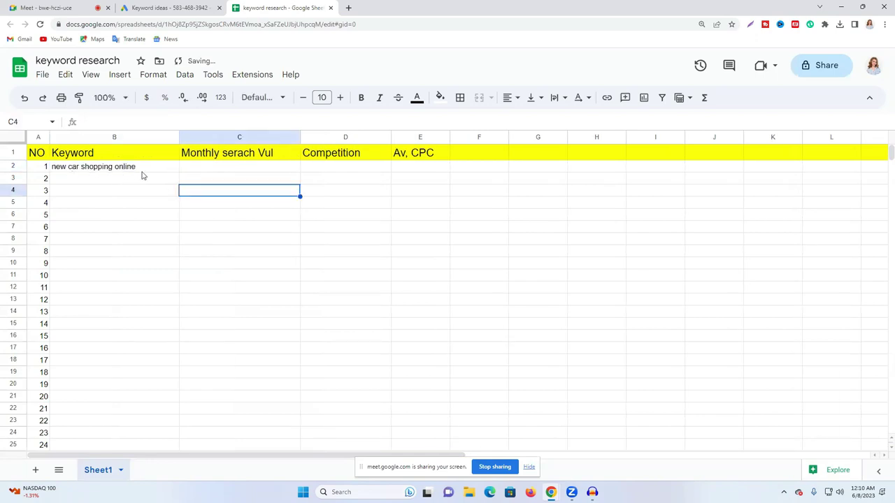
Copy the average monthly searches "100 – 1K" of "new car shopping online" into cell C2 and remove the extra line in the cell.
{"action": "left_click", "coordinate": [208, 10]}
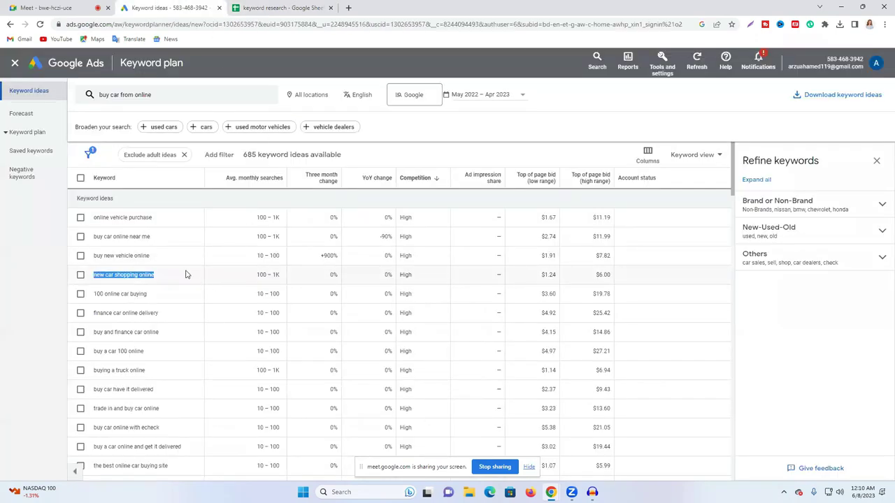
{"action": "triple_click", "coordinate": [274, 274]}
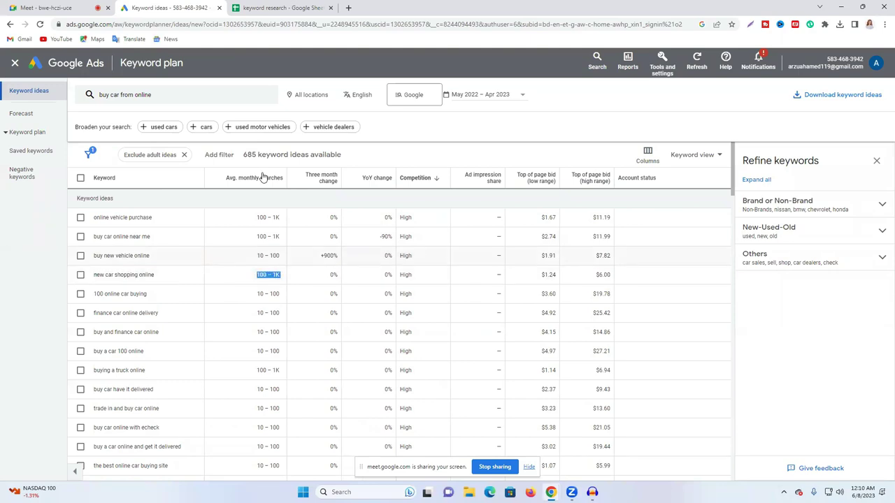
{"action": "right_click", "coordinate": [273, 275]}
{"action": "left_click", "coordinate": [301, 285]}
{"action": "left_click", "coordinate": [279, 7]}
{"action": "left_click", "coordinate": [228, 170]}
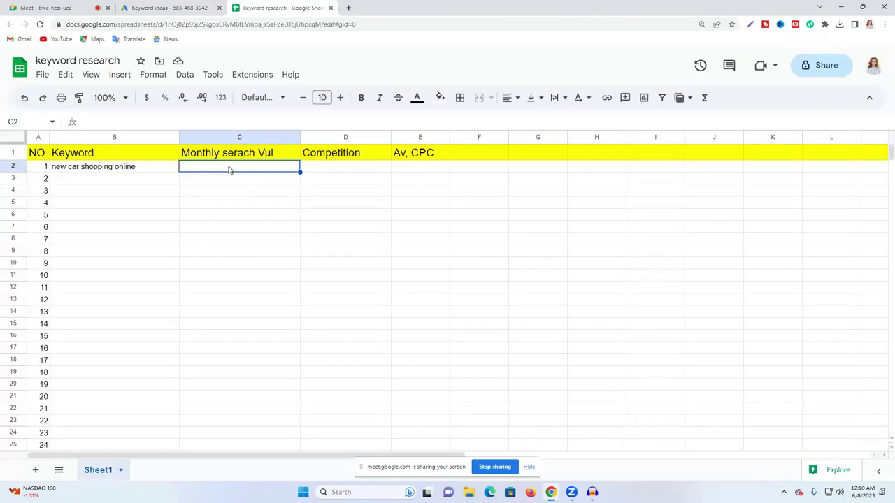
{"action": "key", "text": "ctrl+v"}
{"action": "left_click", "coordinate": [225, 205]}
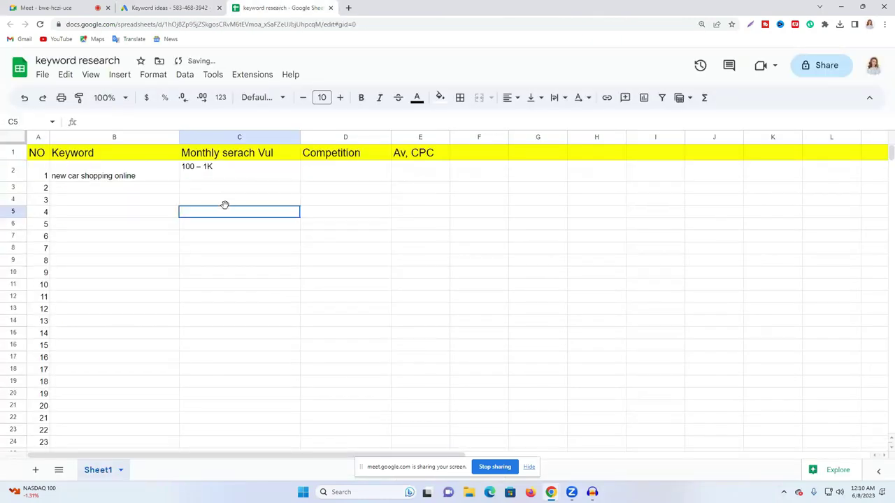
{"action": "double_click", "coordinate": [230, 176]}
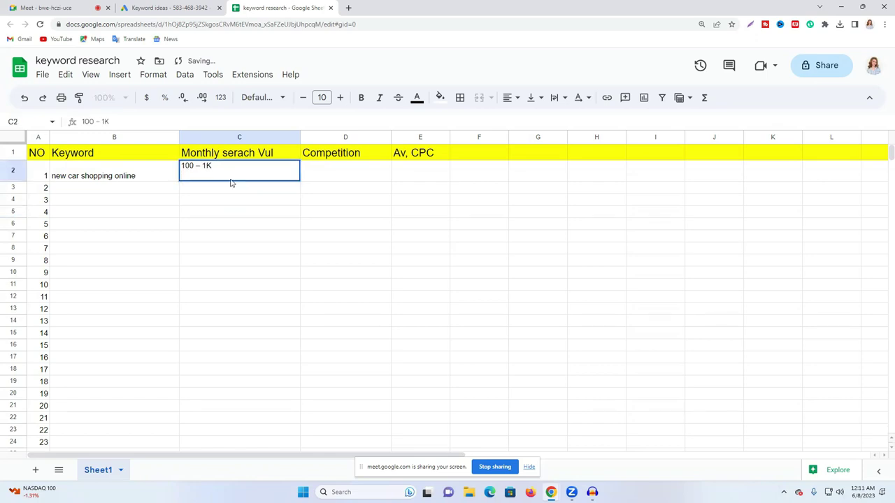
{"action": "left_click", "coordinate": [215, 207]}
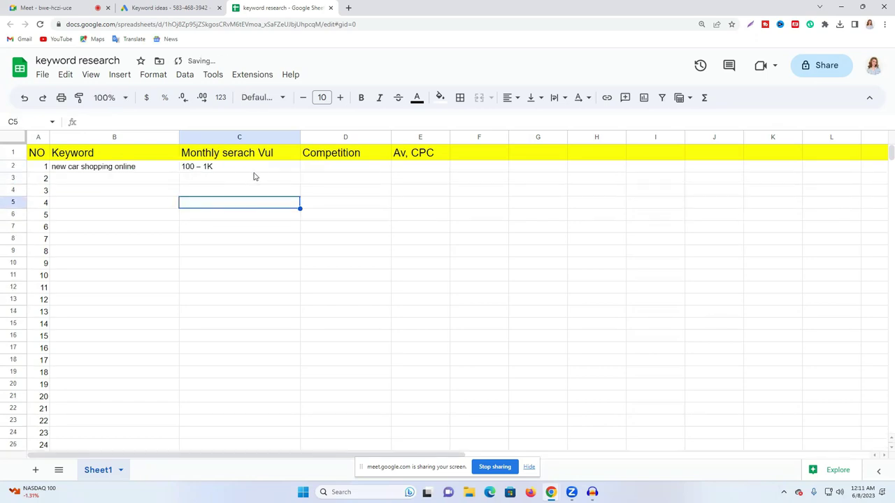
Copy the competition level "High" of "new car shopping online" from Keyword Planner into cell D2.
{"action": "key", "text": "ctrl+shift+Tab"}
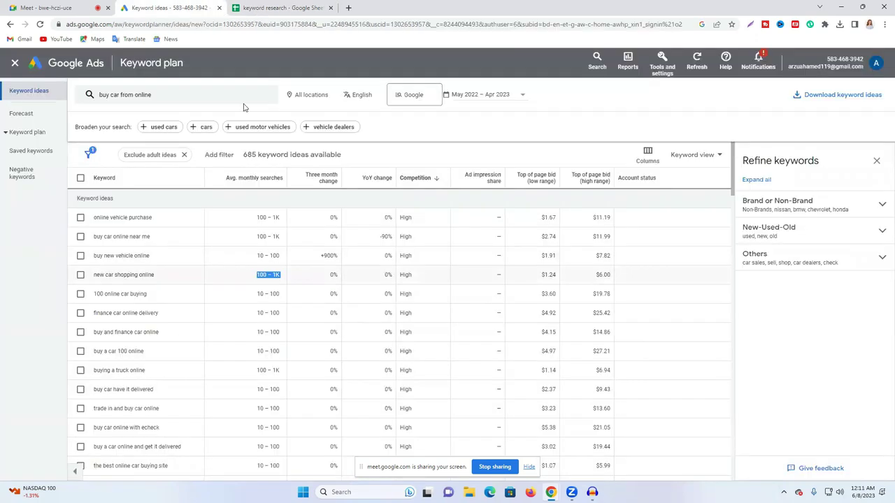
{"action": "double_click", "coordinate": [410, 275]}
{"action": "right_click", "coordinate": [409, 275]}
{"action": "left_click", "coordinate": [430, 284]}
{"action": "key", "text": "ctrl+Tab"}
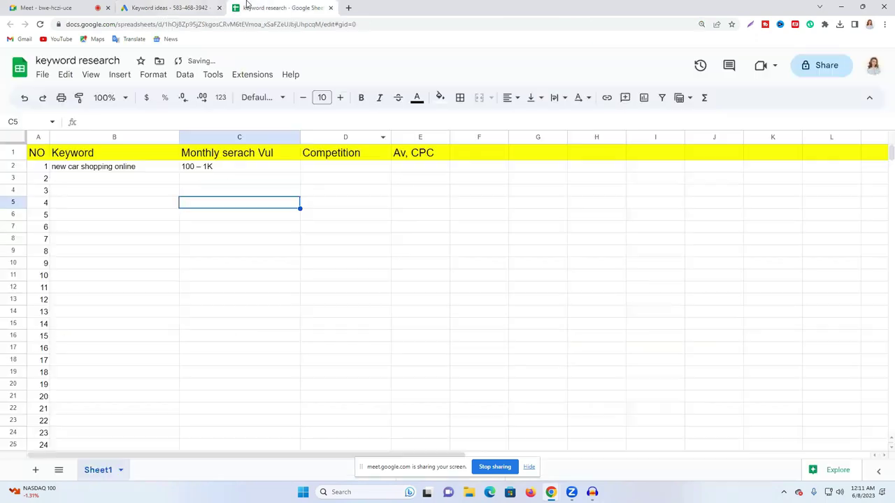
{"action": "left_click", "coordinate": [318, 168]}
{"action": "double_click", "coordinate": [318, 167]}
{"action": "key", "text": "ctrl+v"}
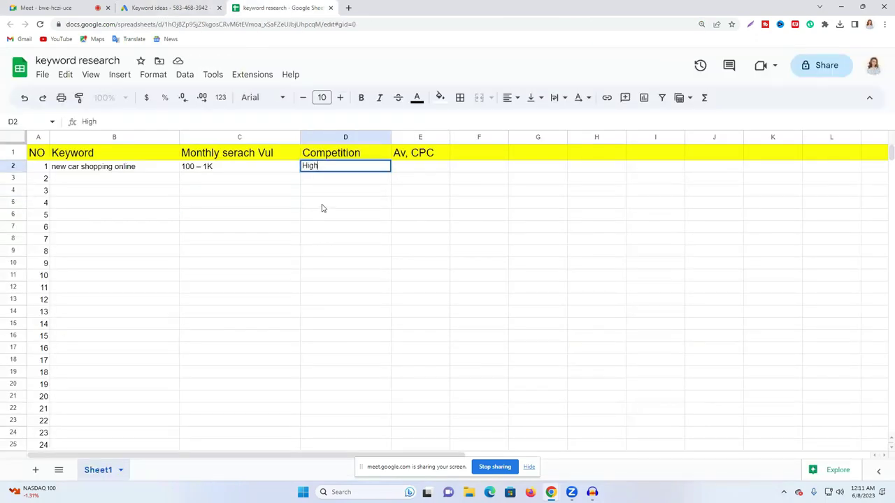
{"action": "left_click", "coordinate": [354, 207]}
Copy the low-range top of page bid 1.24 of "new car shopping online" from Keyword Planner into cell E2.
{"action": "key", "text": "ctrl+shift+Tab"}
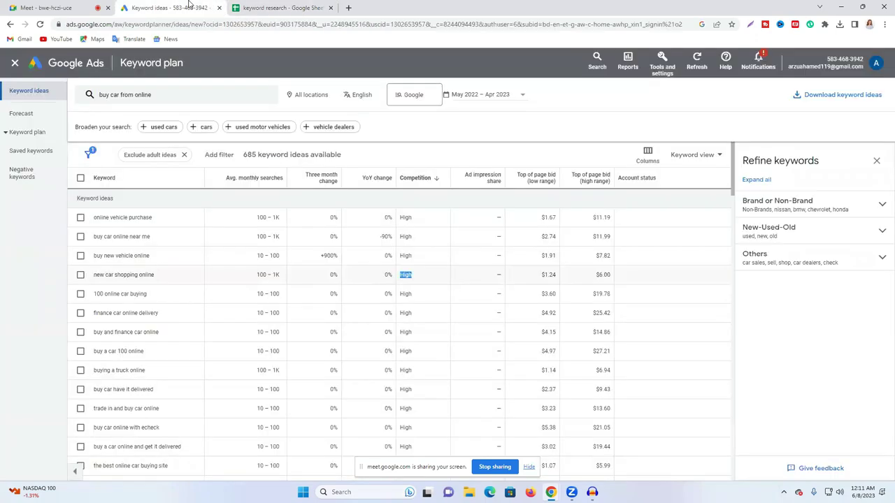
{"action": "double_click", "coordinate": [548, 275]}
{"action": "right_click", "coordinate": [548, 275]}
{"action": "left_click", "coordinate": [575, 285]}
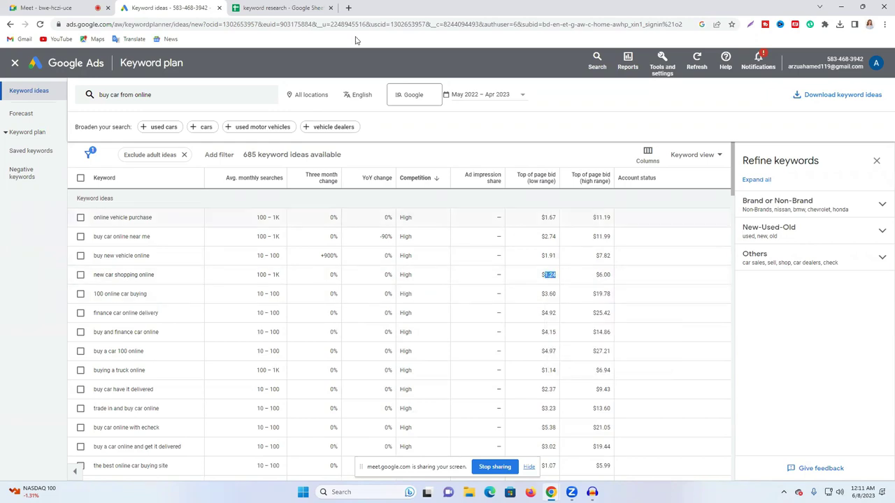
{"action": "left_click", "coordinate": [308, 7]}
{"action": "left_click", "coordinate": [407, 168]}
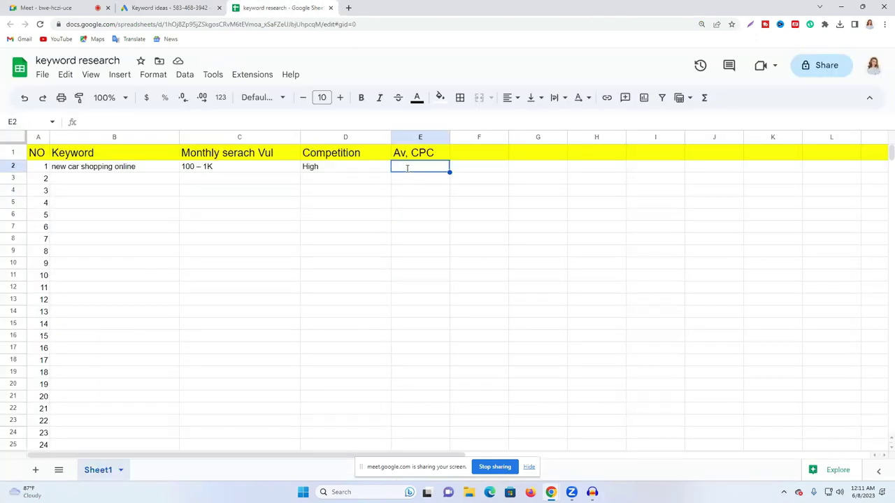
{"action": "type", "text": "1.24"}
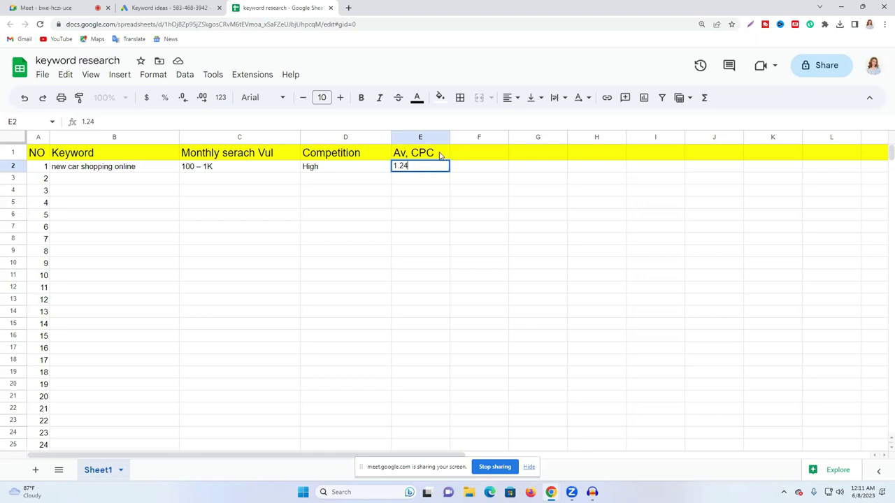
Change the header in cell E1 to "Av, High CPC" and widen column E to fit it.
{"action": "left_click", "coordinate": [439, 154]}
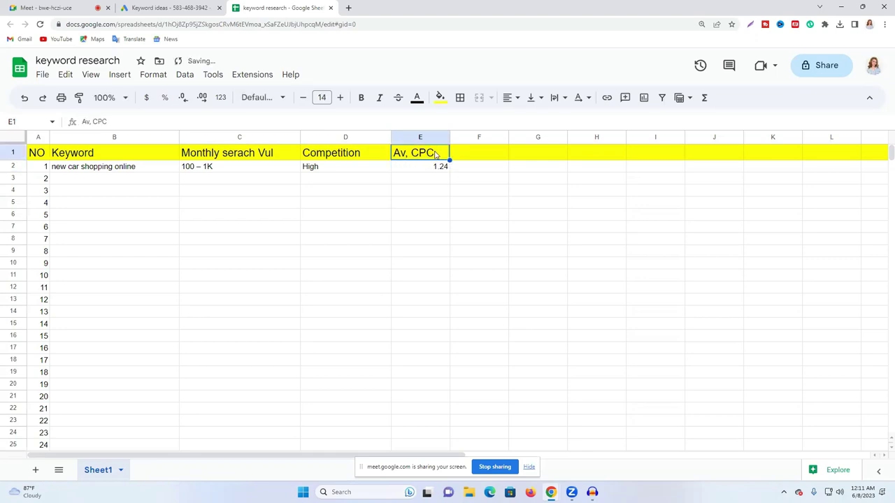
{"action": "triple_click", "coordinate": [436, 151]}
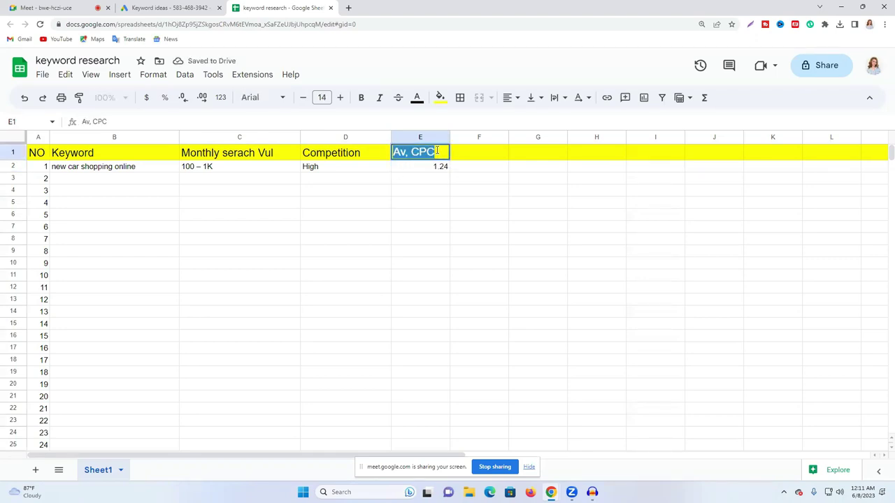
{"action": "left_click", "coordinate": [437, 151]}
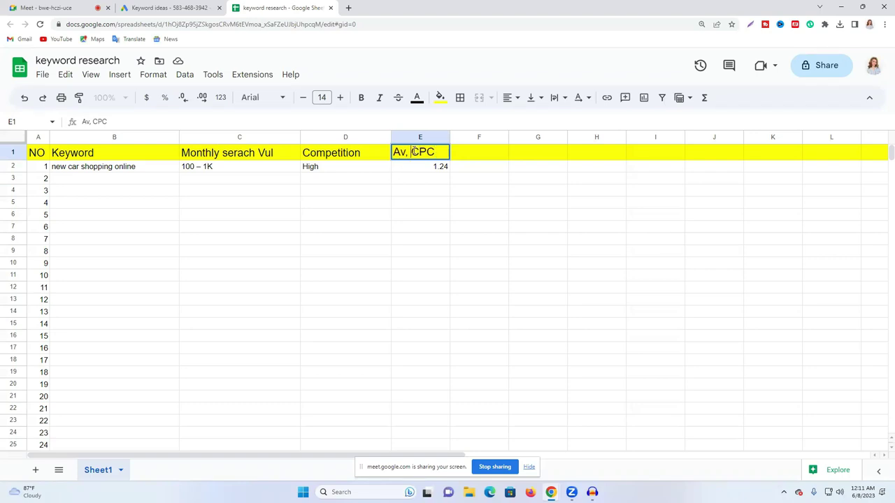
{"action": "left_click", "coordinate": [413, 151]}
{"action": "type", "text": "High"}
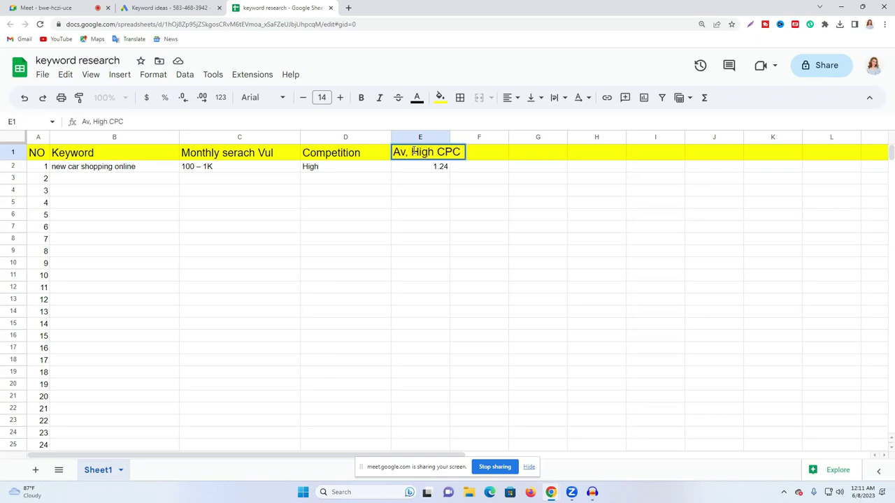
{"action": "left_click", "coordinate": [529, 230]}
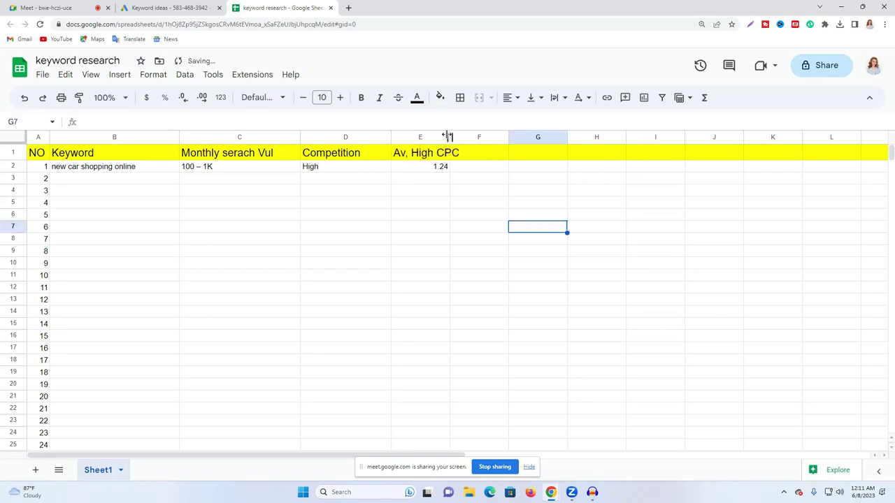
{"action": "left_click_drag", "start_coordinate": [447, 135], "coordinate": [500, 135]}
Duplicate the "Av, High CPC" header into cell F1, reword it to "Av, Low CPC" and widen column F.
{"action": "left_click", "coordinate": [443, 155]}
{"action": "triple_click", "coordinate": [439, 156]}
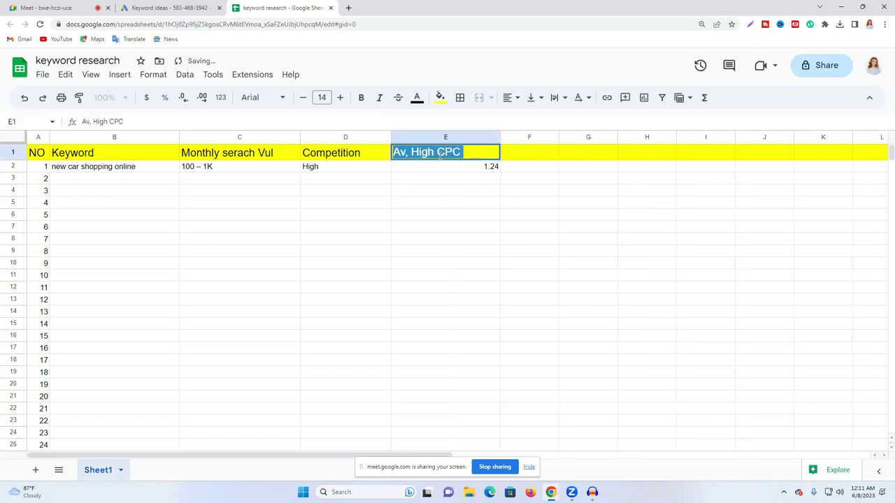
{"action": "key", "text": "ctrl+c"}
{"action": "left_click", "coordinate": [519, 153]}
{"action": "key", "text": "ctrl+v"}
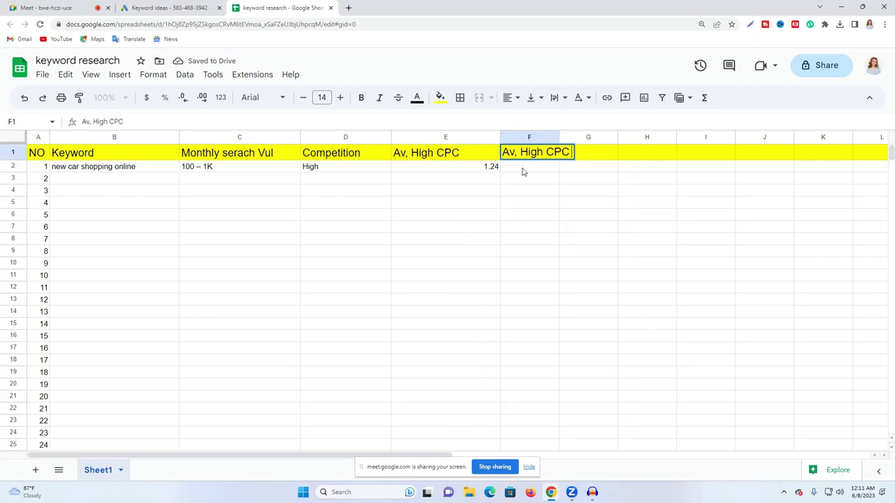
{"action": "left_click", "coordinate": [523, 168]}
{"action": "left_click_drag", "start_coordinate": [559, 137], "coordinate": [573, 137]}
{"action": "double_click", "coordinate": [518, 168]}
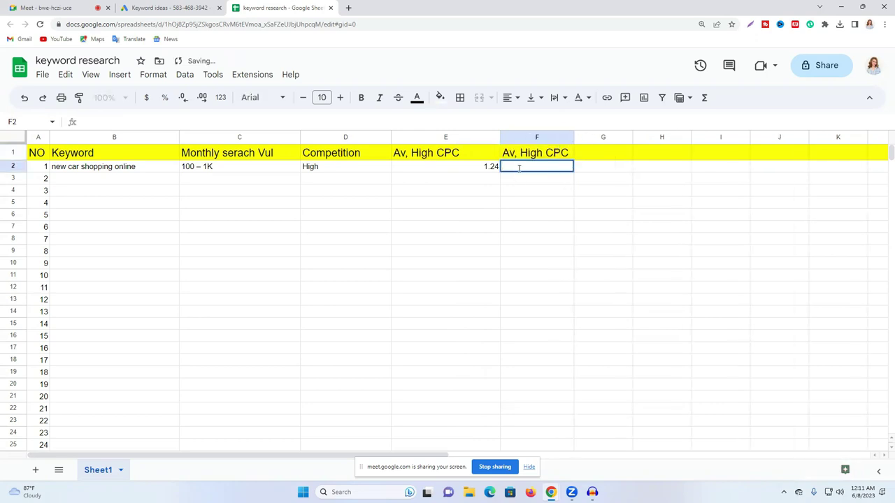
{"action": "left_click", "coordinate": [521, 152]}
{"action": "double_click", "coordinate": [524, 152]}
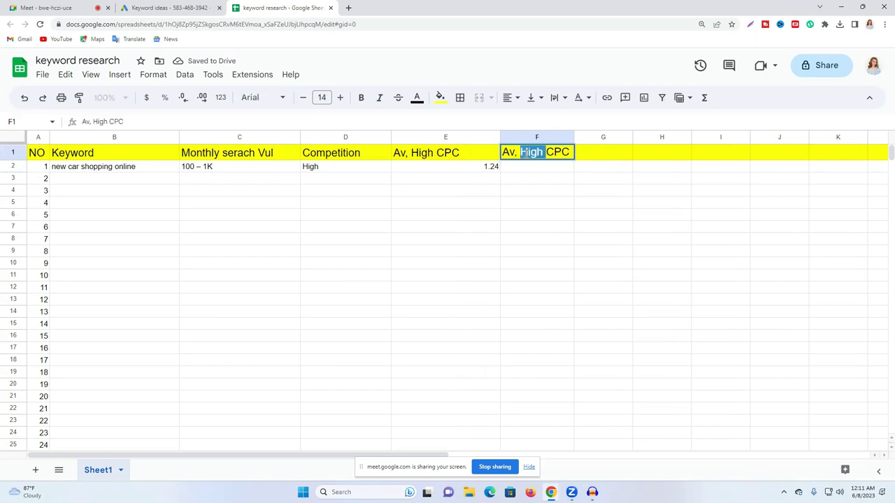
{"action": "type", "text": "Low"}
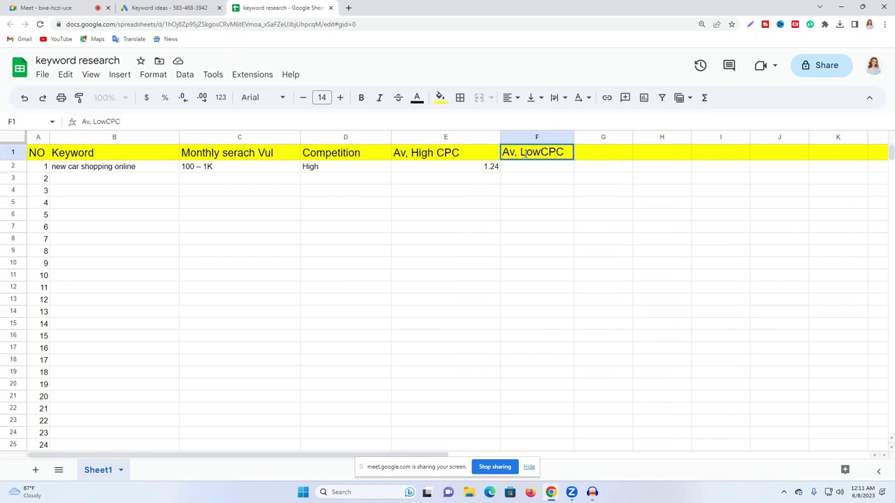
{"action": "left_click", "coordinate": [609, 194]}
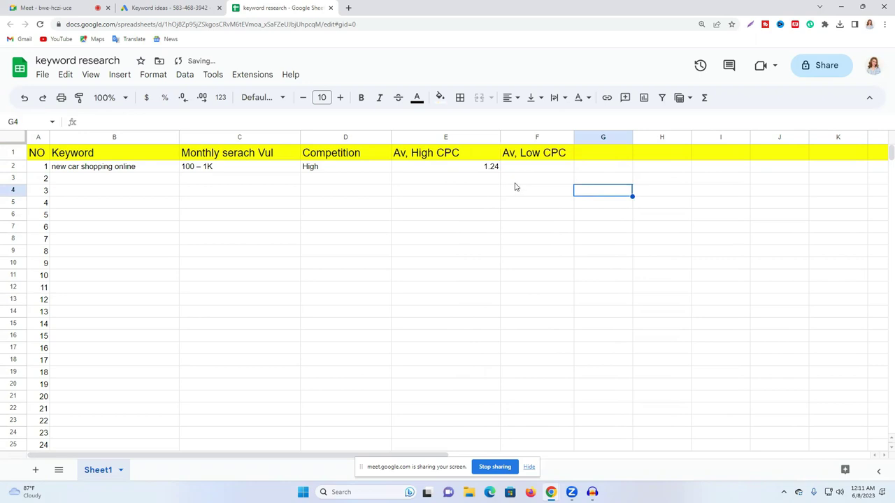
Copy the high-range top of page bid $6.00 of "new car shopping online" from Keyword Planner into cell E2.
{"action": "left_click", "coordinate": [160, 8]}
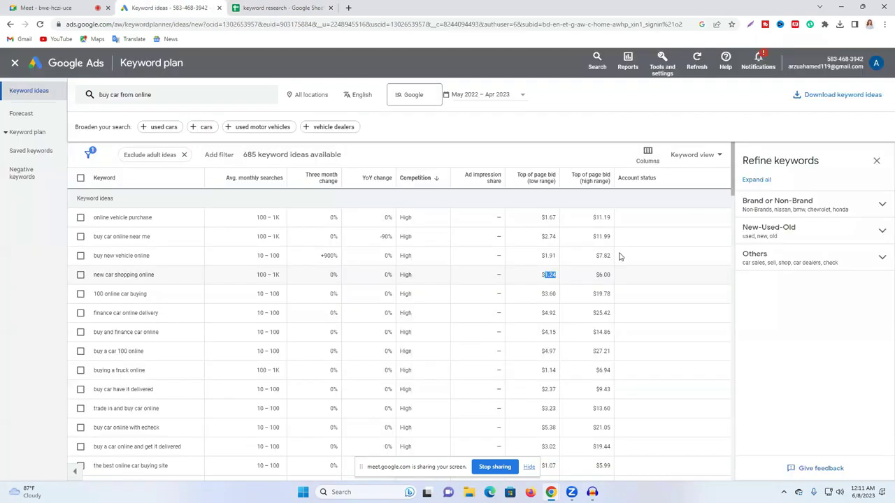
{"action": "left_click_drag", "start_coordinate": [612, 275], "coordinate": [595, 276]}
{"action": "right_click", "coordinate": [606, 278]}
{"action": "left_click", "coordinate": [628, 286]}
{"action": "key", "text": "ctrl+Tab"}
{"action": "left_click", "coordinate": [483, 168]}
{"action": "double_click", "coordinate": [483, 167]}
{"action": "key", "text": "ctrl+v"}
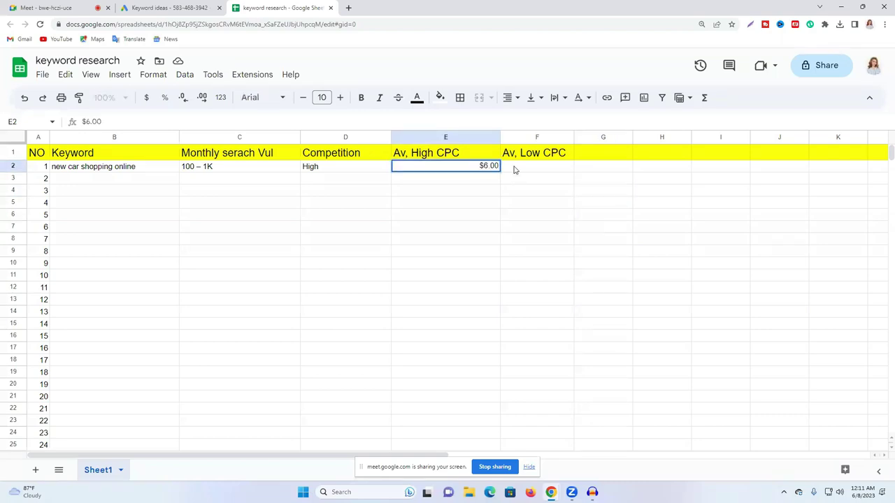
Enter the low-range bid $1.24 in cell F2 under "Av, Low CPC".
{"action": "left_click", "coordinate": [516, 166]}
{"action": "double_click", "coordinate": [516, 167]}
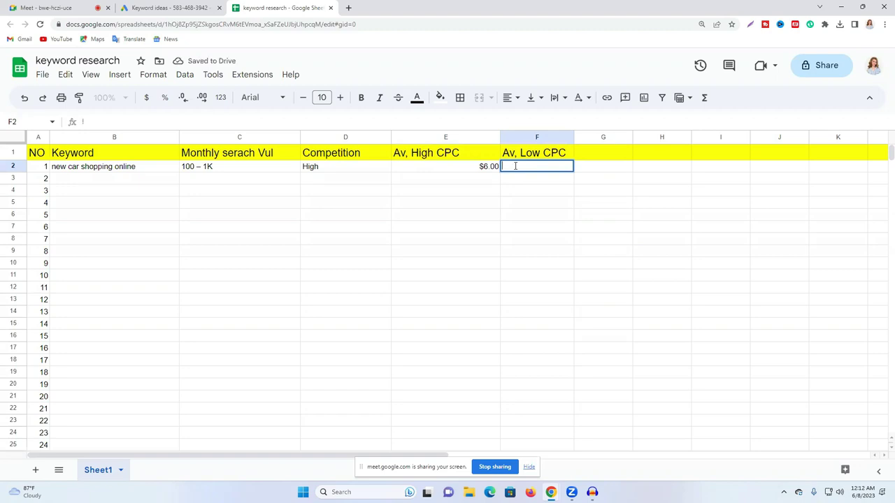
{"action": "type", "text": "1."}
{"action": "type", "text": "$"}
{"action": "left_click", "coordinate": [579, 179]}
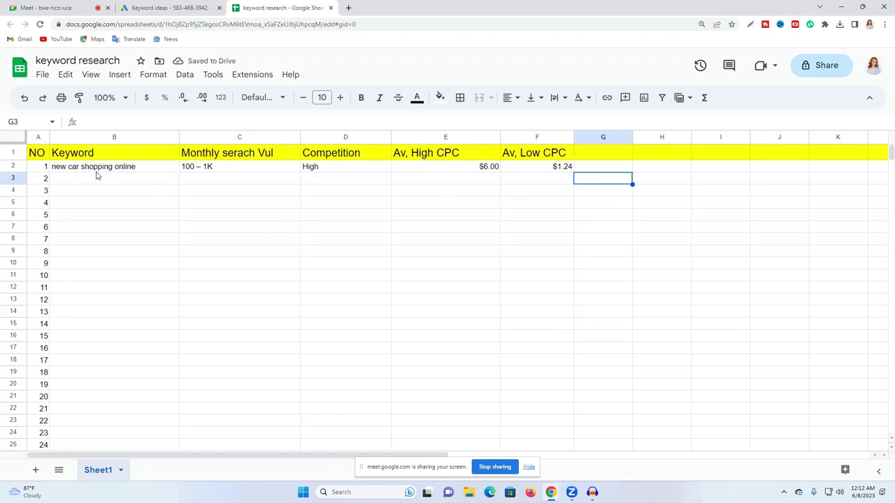
Add the header "Kyword type" in cell G1 and widen column G to fit it.
{"action": "left_click", "coordinate": [221, 168]}
{"action": "double_click", "coordinate": [221, 167]}
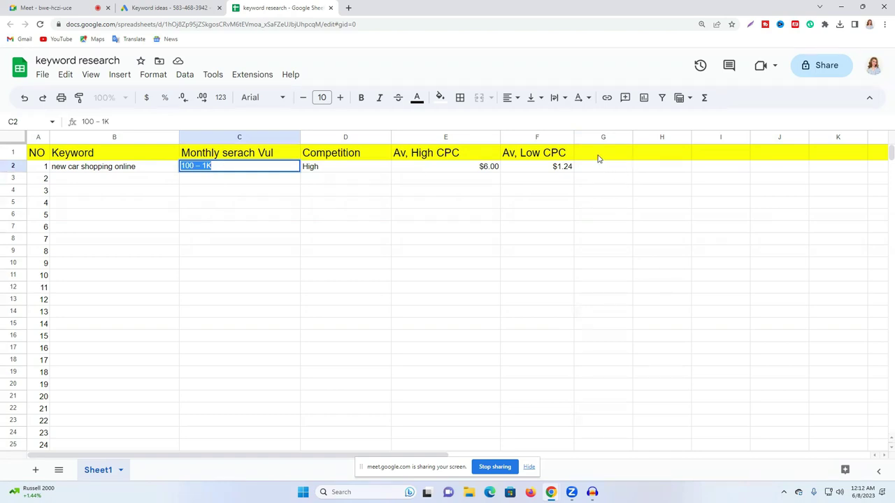
{"action": "left_click", "coordinate": [599, 154]}
{"action": "double_click", "coordinate": [599, 152]}
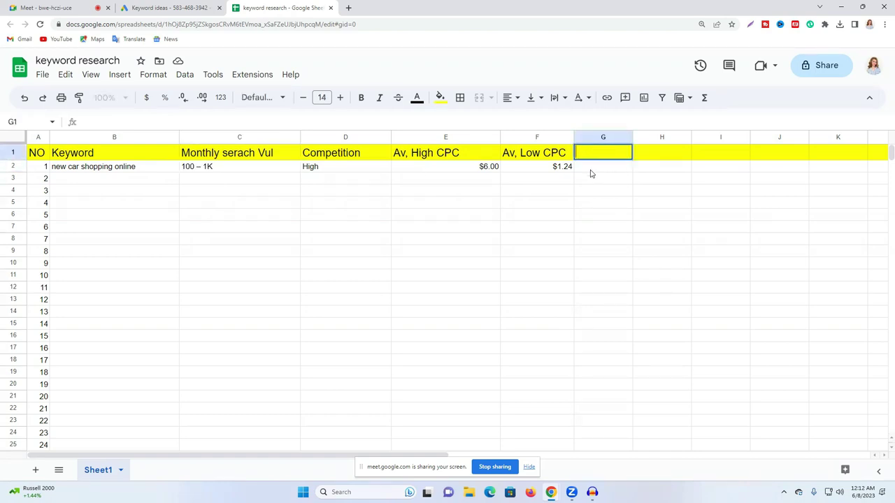
{"action": "left_click", "coordinate": [592, 171]}
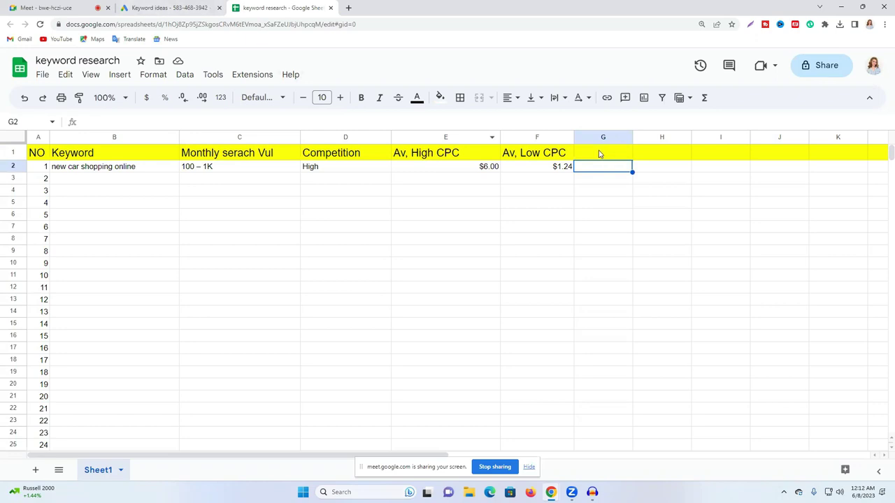
{"action": "double_click", "coordinate": [599, 151]}
{"action": "type", "text": "Kyword type"}
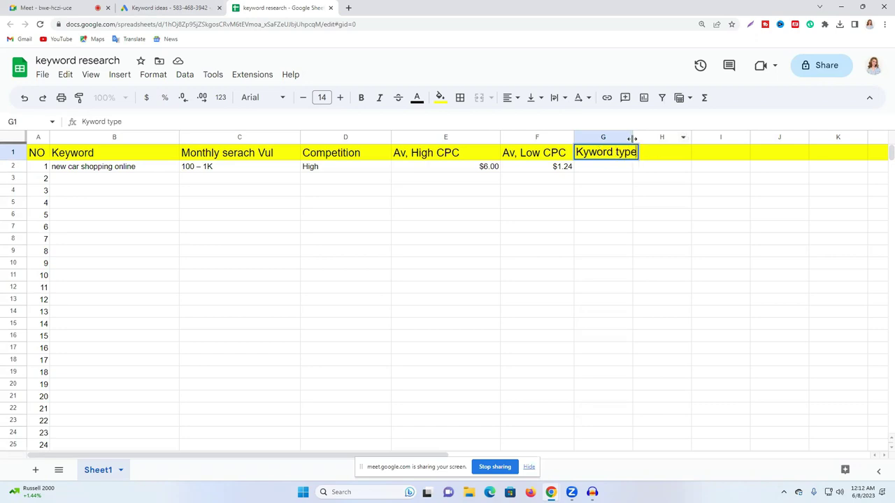
{"action": "left_click_drag", "start_coordinate": [633, 136], "coordinate": [657, 136]}
{"action": "left_click", "coordinate": [615, 202]}
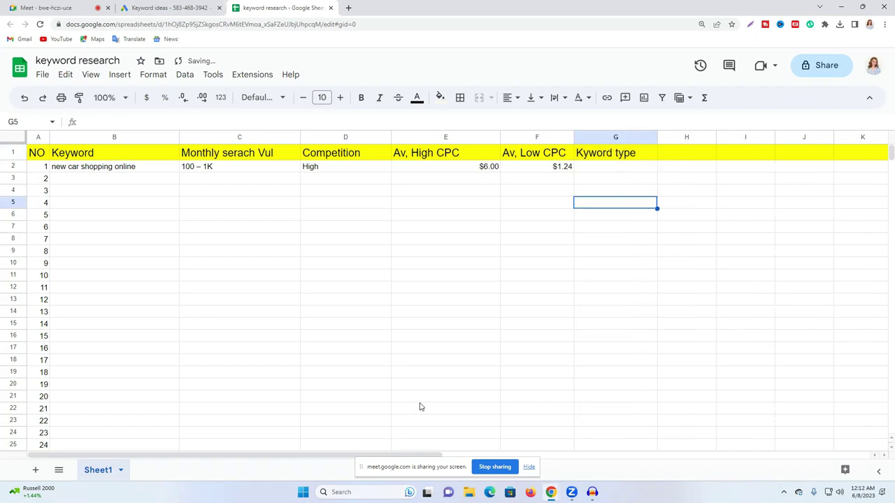
{"action": "left_click", "coordinate": [841, 7]}
{"action": "left_click", "coordinate": [497, 254]}
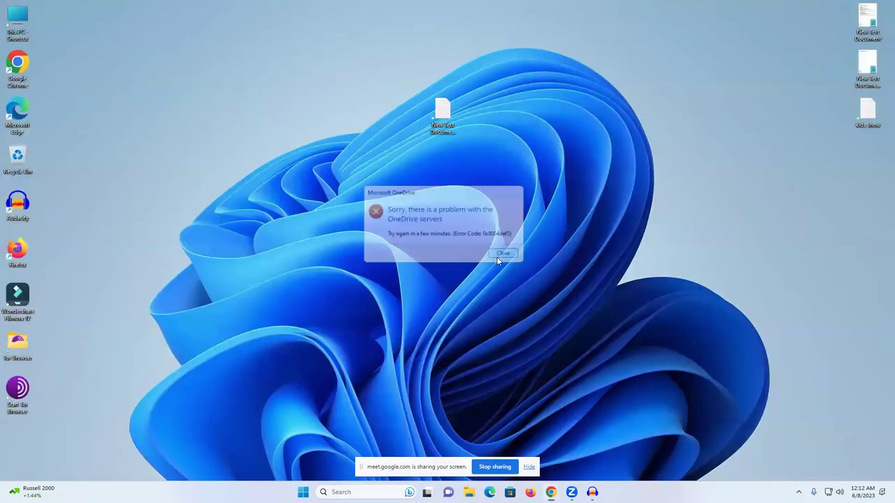
{"action": "double_click", "coordinate": [456, 103]}
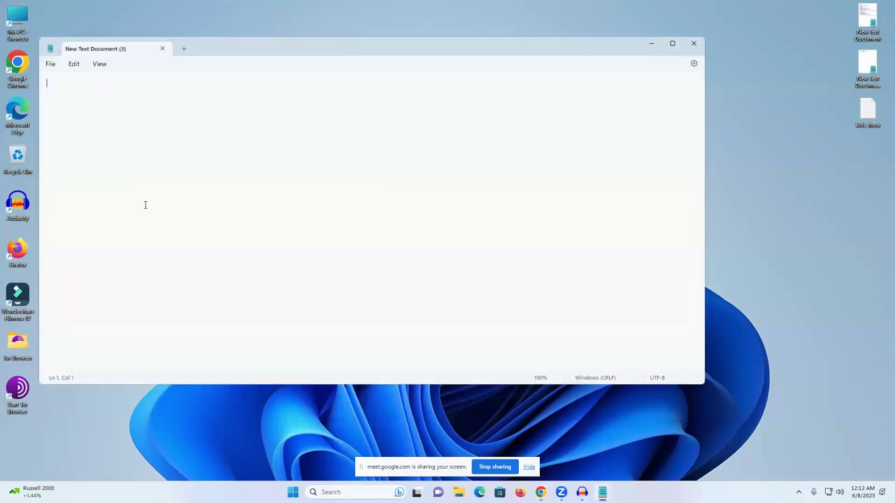
{"action": "left_click", "coordinate": [692, 43]}
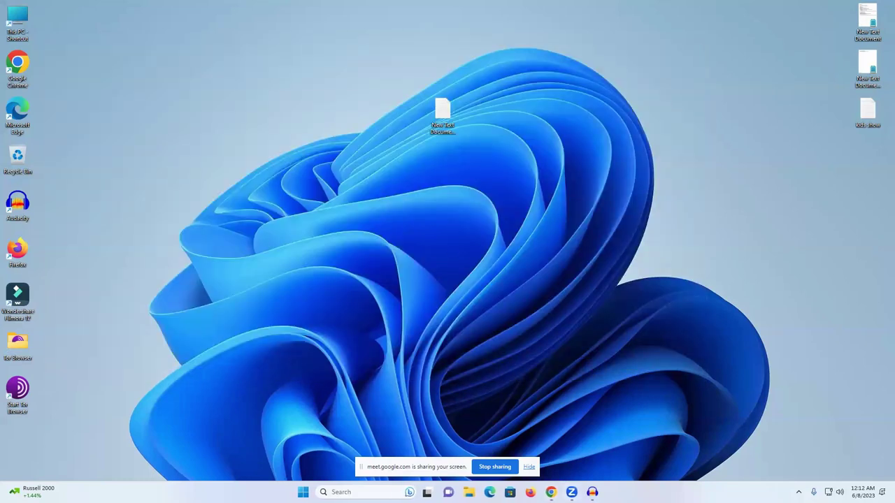
{"action": "mouse_move", "coordinate": [571, 492]}
{"action": "left_click", "coordinate": [502, 440]}
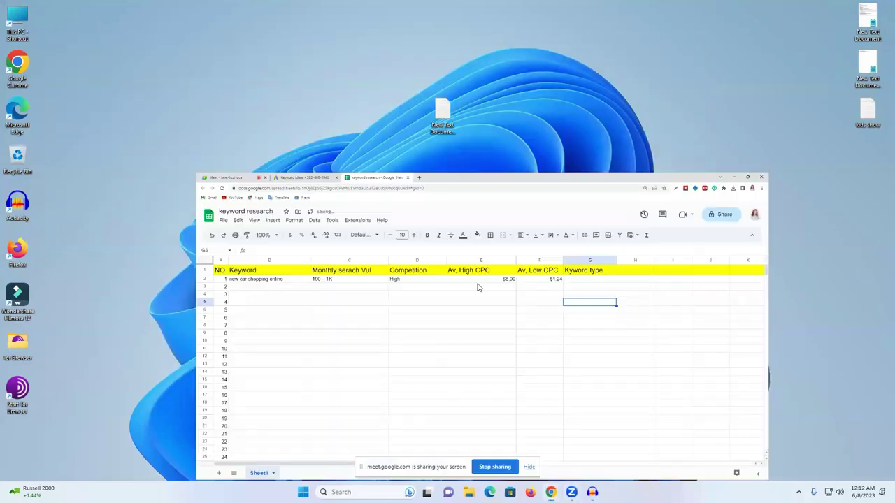
Enter "Exact Match Ky" in cell G2 as the type of the first keyword.
{"action": "left_click", "coordinate": [594, 166]}
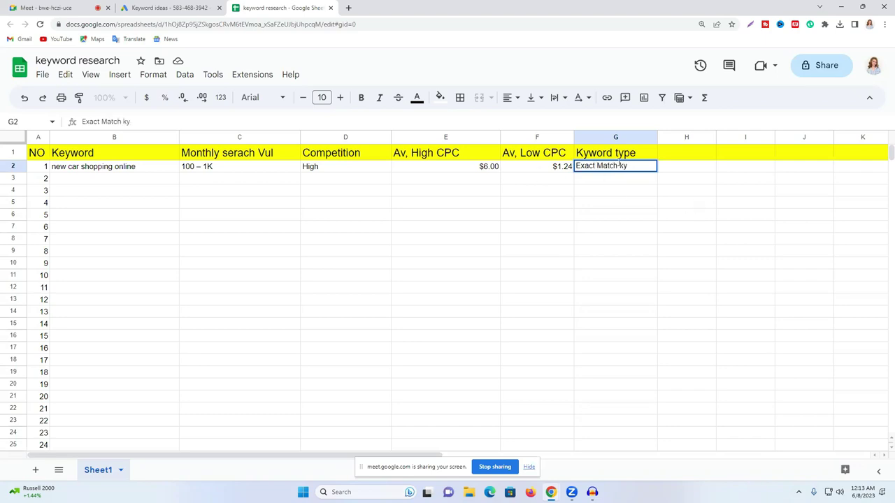
{"action": "double_click", "coordinate": [619, 165]}
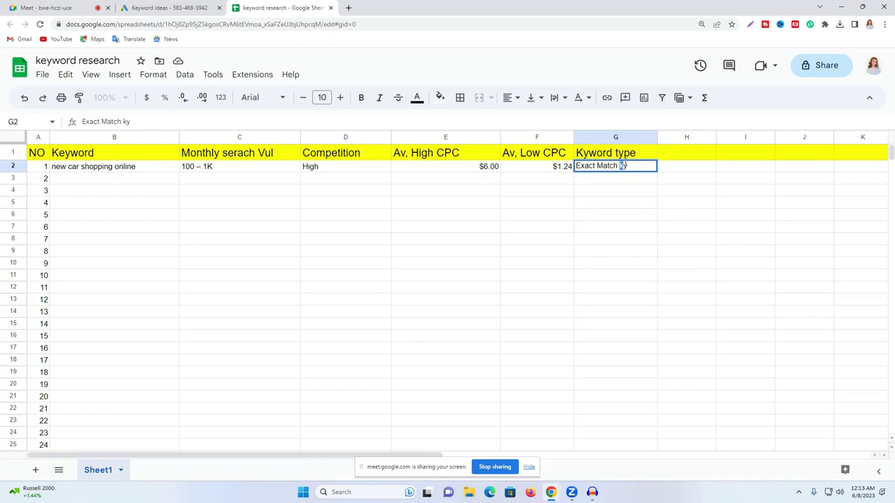
{"action": "left_click", "coordinate": [675, 192]}
{"action": "left_click", "coordinate": [627, 169]}
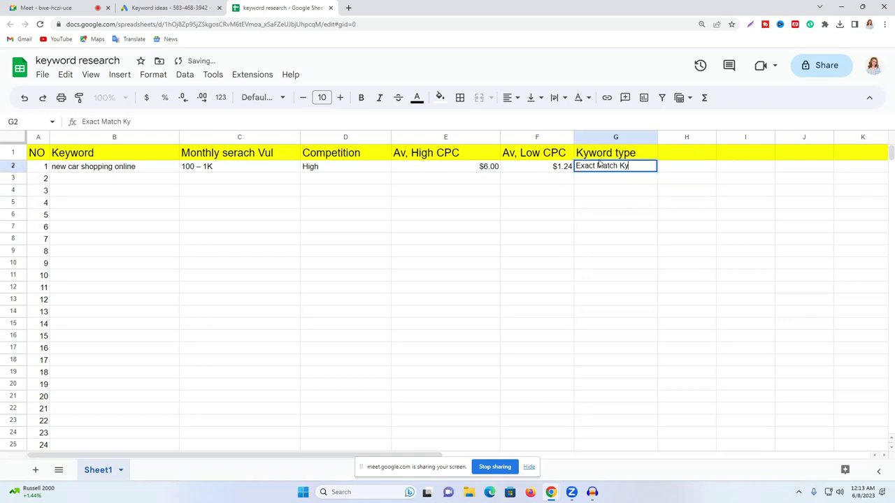
Complete the entry in cell G2 as "Exact Match Kyword", reusing the word "Kyword" copied from the header in G1.
{"action": "left_click", "coordinate": [584, 152]}
{"action": "double_click", "coordinate": [585, 152]}
{"action": "double_click", "coordinate": [585, 151]}
{"action": "right_click", "coordinate": [584, 152]}
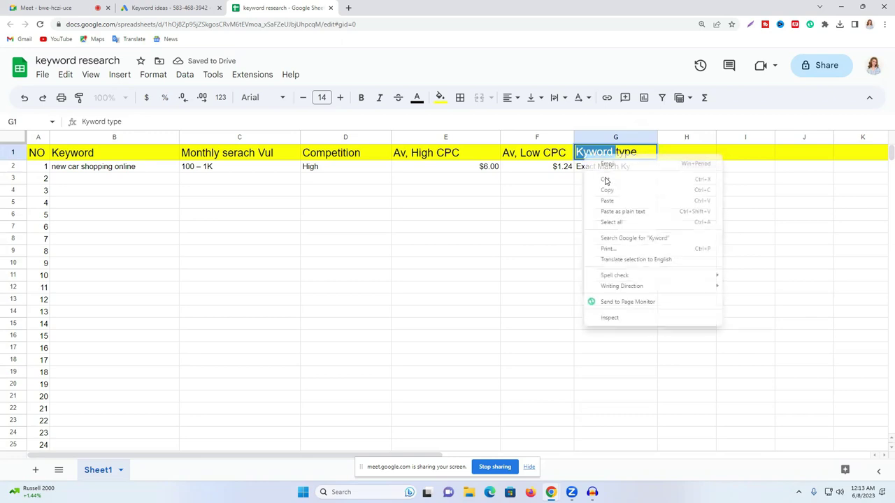
{"action": "left_click", "coordinate": [620, 190]}
{"action": "double_click", "coordinate": [629, 166]}
{"action": "triple_click", "coordinate": [629, 166]}
{"action": "left_click", "coordinate": [621, 166]}
{"action": "key", "text": "ctrl+v"}
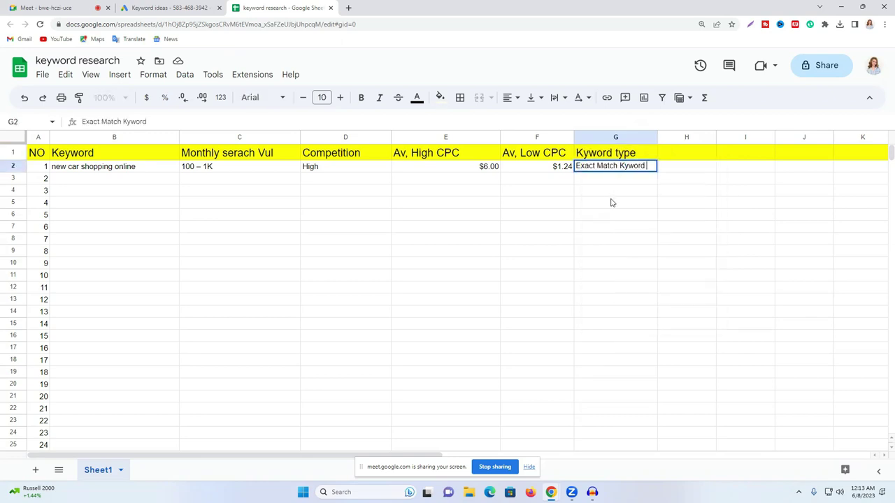
{"action": "left_click", "coordinate": [612, 202]}
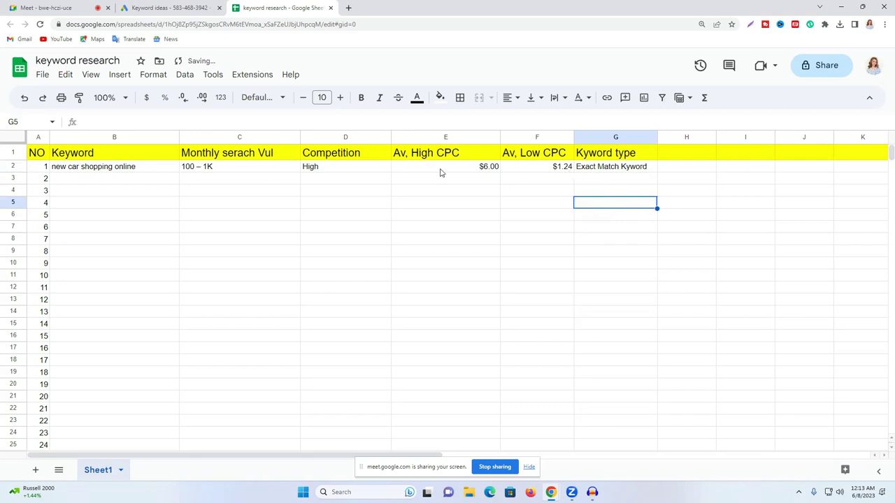
Enclose the keyword in cell B2 in square brackets, as "[new car shopping online]".
{"action": "left_click", "coordinate": [155, 168]}
{"action": "left_click", "coordinate": [585, 136]}
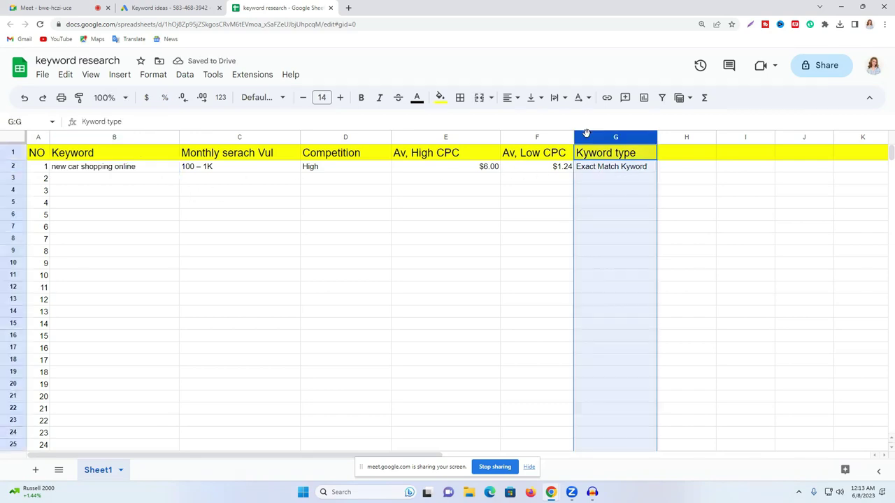
{"action": "double_click", "coordinate": [142, 166]}
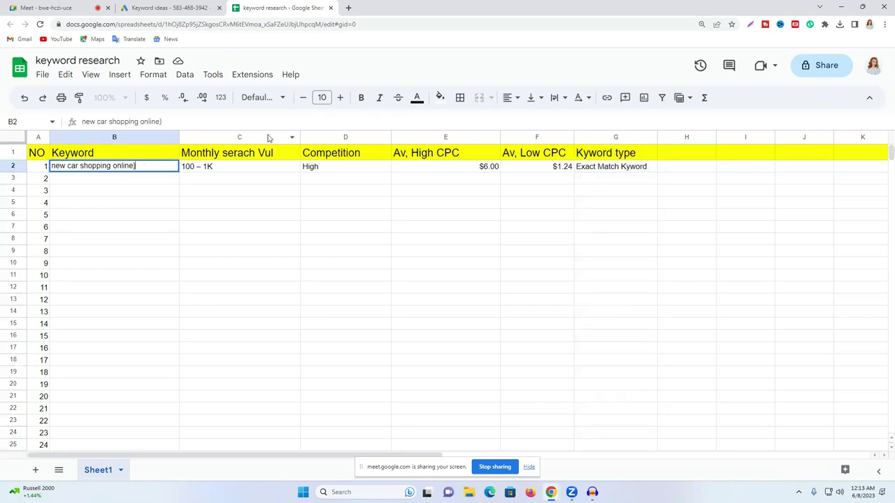
{"action": "type", "text": "]"}
{"action": "type", "text": "["}
{"action": "left_click", "coordinate": [130, 204]}
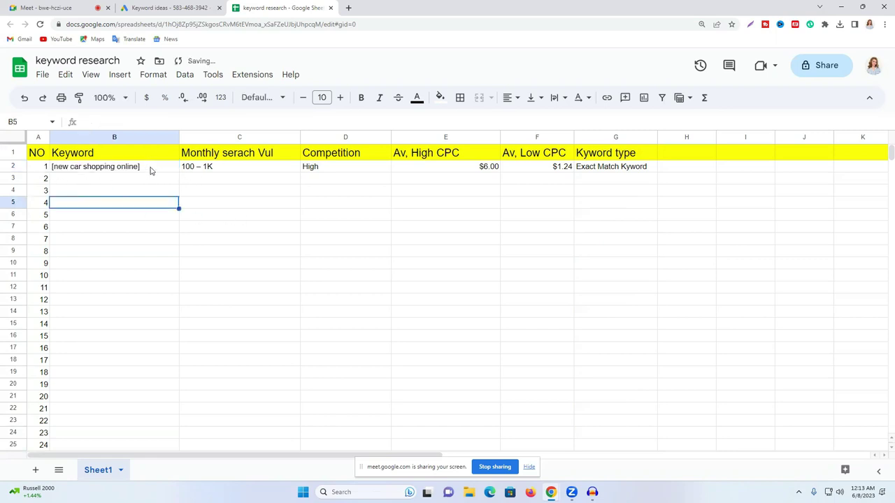
Remove both square brackets from the keyword in cell B2.
{"action": "double_click", "coordinate": [150, 167]}
{"action": "key", "text": "BackSpace"}
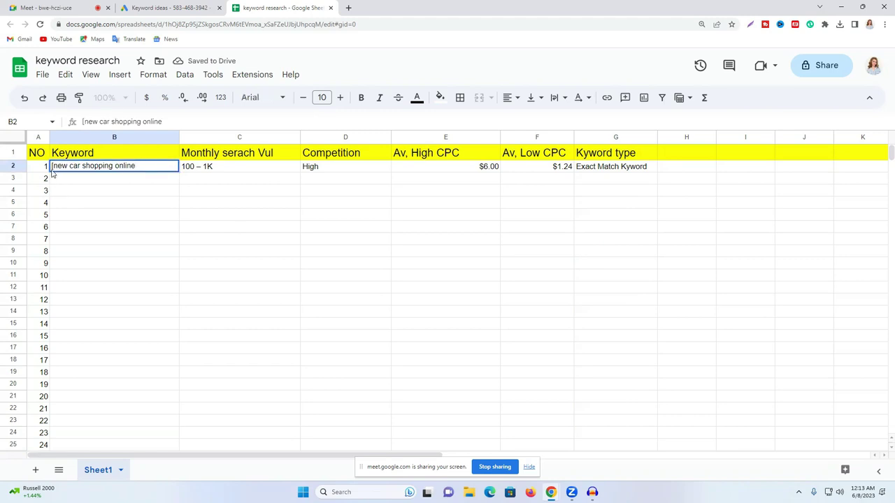
{"action": "key", "text": "BackSpace"}
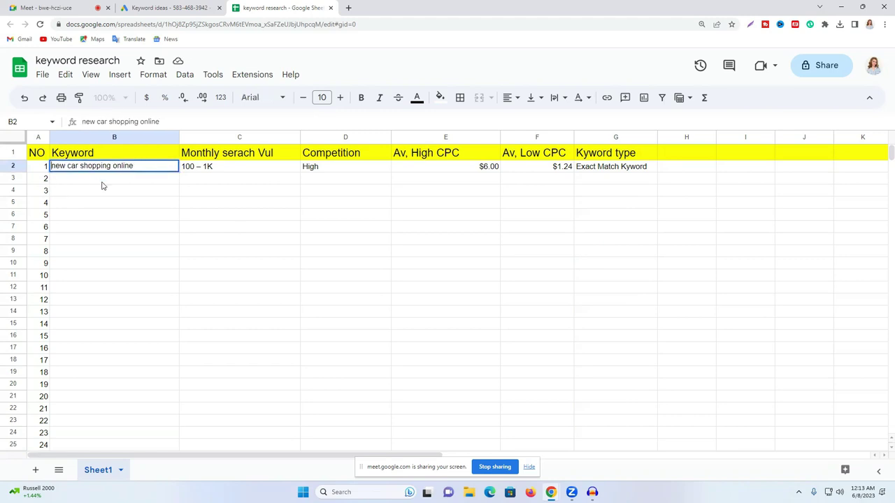
{"action": "key", "text": "Return"}
Copy the keyword "buy new vehicle online" from Keyword Planner into cell B3 of the sheet.
{"action": "left_click", "coordinate": [168, 8]}
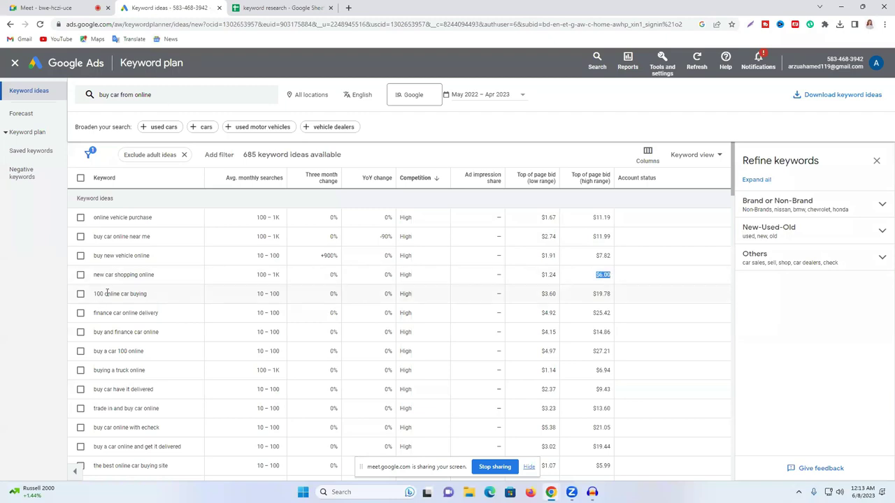
{"action": "triple_click", "coordinate": [119, 258]}
{"action": "right_click", "coordinate": [119, 262]}
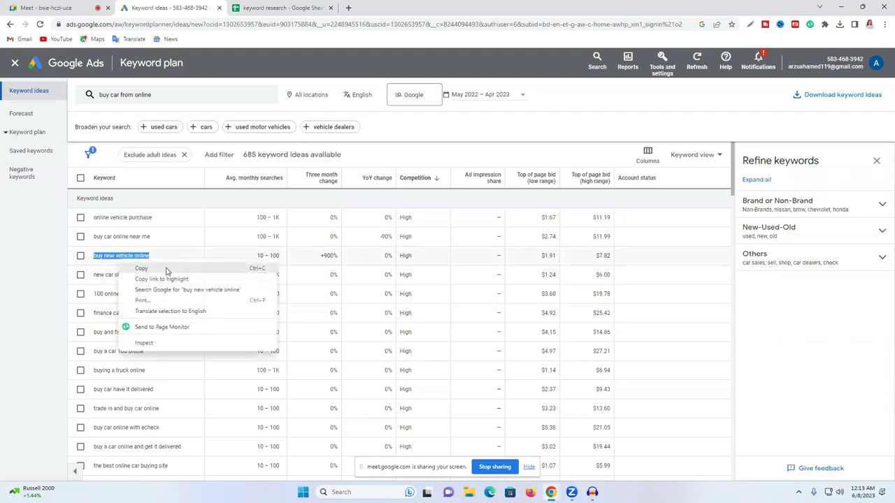
{"action": "left_click", "coordinate": [167, 269]}
{"action": "left_click", "coordinate": [266, 7]}
{"action": "key", "text": "ctrl+v"}
{"action": "left_click", "coordinate": [210, 186]}
Copy the average monthly searches "10 – 100" of "buy new vehicle online" from Keyword Planner into cell C3.
{"action": "left_click", "coordinate": [172, 7]}
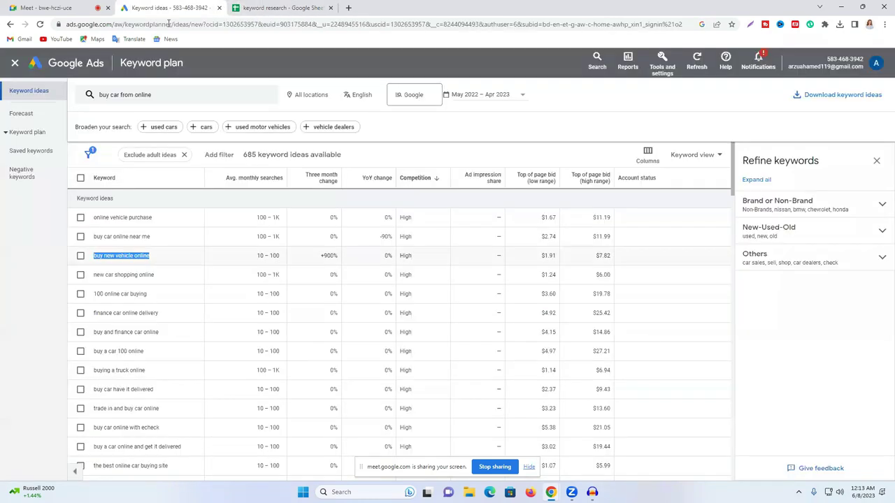
{"action": "left_click", "coordinate": [266, 263]}
{"action": "left_click_drag", "start_coordinate": [266, 255], "coordinate": [280, 255]}
{"action": "right_click", "coordinate": [266, 256]}
{"action": "left_click", "coordinate": [284, 266]}
{"action": "left_click", "coordinate": [280, 8]}
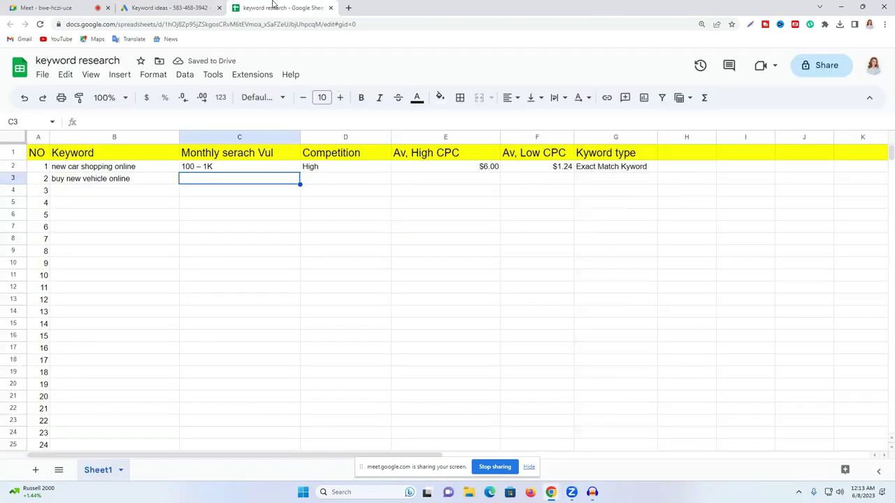
{"action": "double_click", "coordinate": [235, 183]}
{"action": "key", "text": "ctrl+v"}
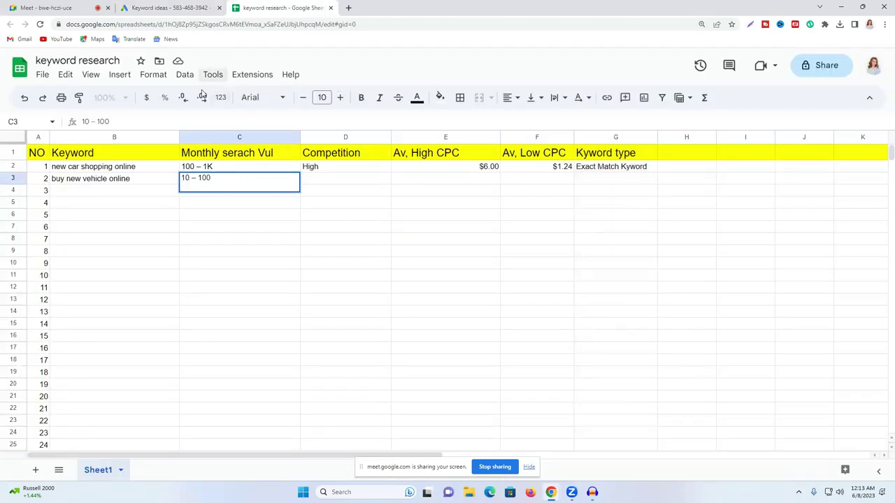
Copy the competition level "High" of "buy new vehicle online" from Keyword Planner into cell D3.
{"action": "left_click", "coordinate": [168, 7]}
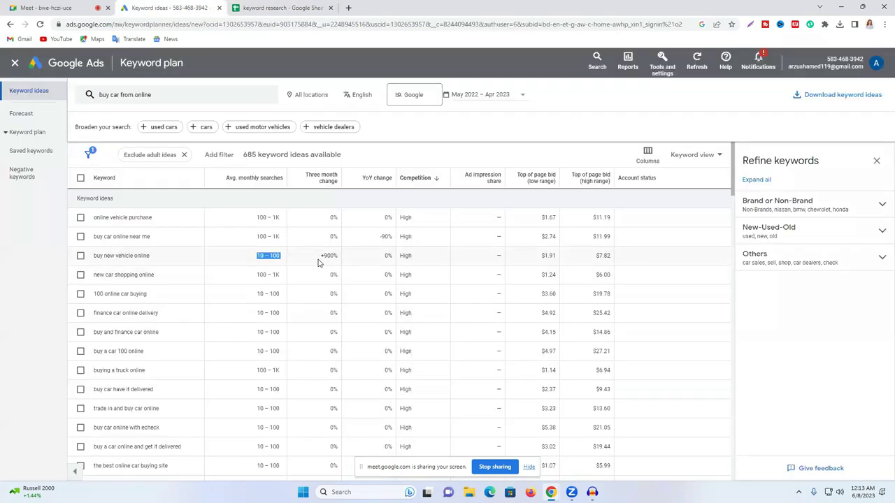
{"action": "double_click", "coordinate": [407, 256]}
{"action": "right_click", "coordinate": [407, 257]}
{"action": "left_click", "coordinate": [428, 266]}
{"action": "left_click", "coordinate": [280, 7]}
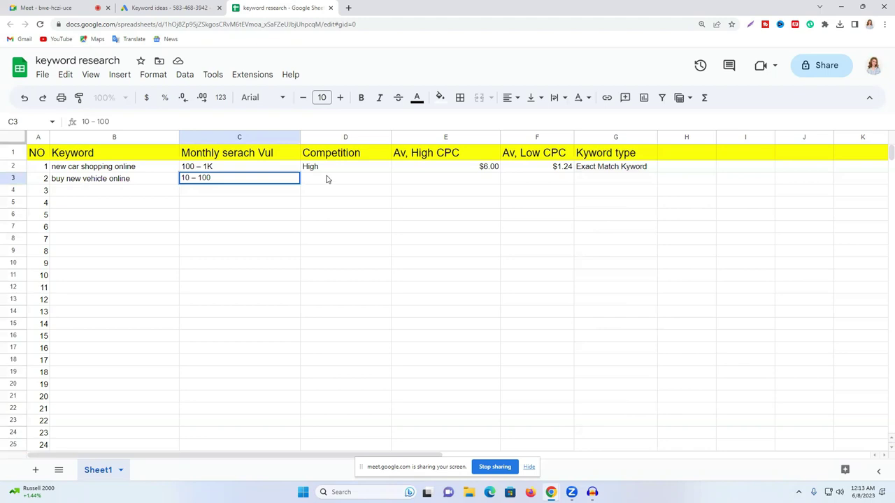
{"action": "left_click", "coordinate": [325, 181]}
{"action": "double_click", "coordinate": [325, 180]}
{"action": "key", "text": "ctrl+v"}
{"action": "left_click", "coordinate": [355, 240]}
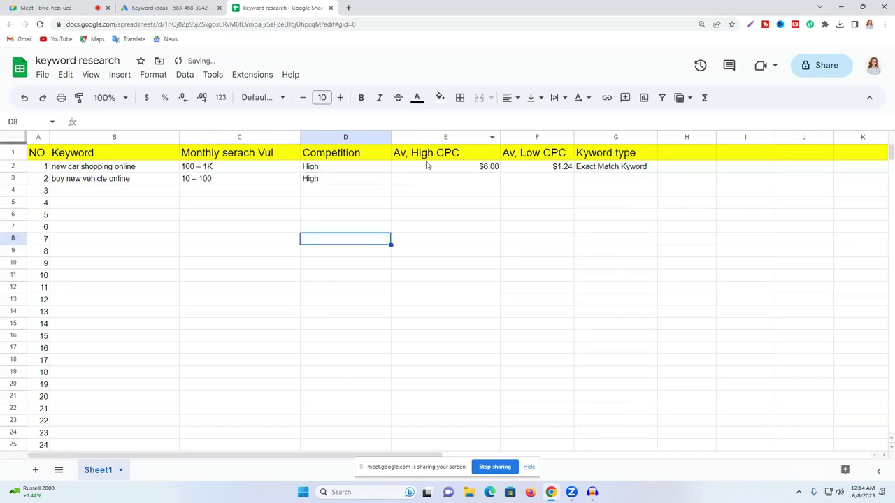
Copy the low-range top of page bid $1.91 of "buy new vehicle online" from Keyword Planner into cell F3.
{"action": "left_click", "coordinate": [203, 8]}
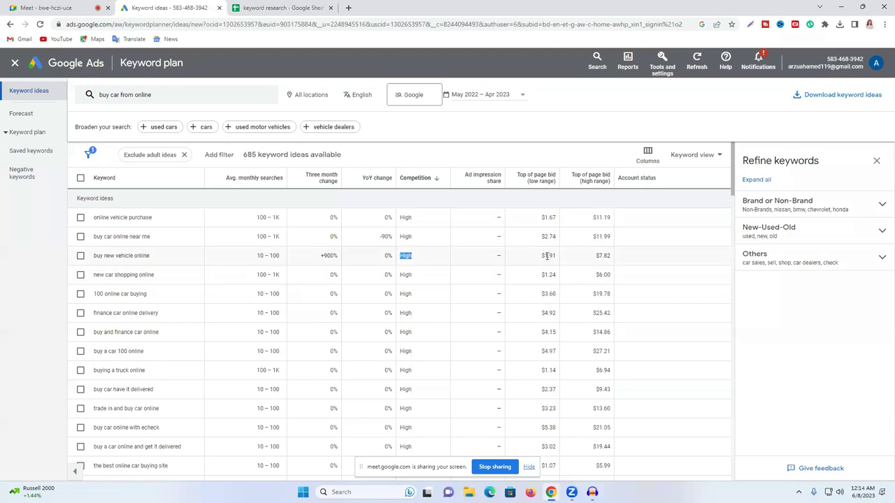
{"action": "double_click", "coordinate": [547, 255]}
{"action": "right_click", "coordinate": [548, 256]}
{"action": "left_click", "coordinate": [567, 262]}
{"action": "left_click", "coordinate": [312, 6]}
{"action": "double_click", "coordinate": [551, 180]}
{"action": "key", "text": "ctrl+v"}
Copy the high-range top of page bid $7.82 of "buy new vehicle online" from Keyword Planner into cell E3.
{"action": "left_click", "coordinate": [167, 7]}
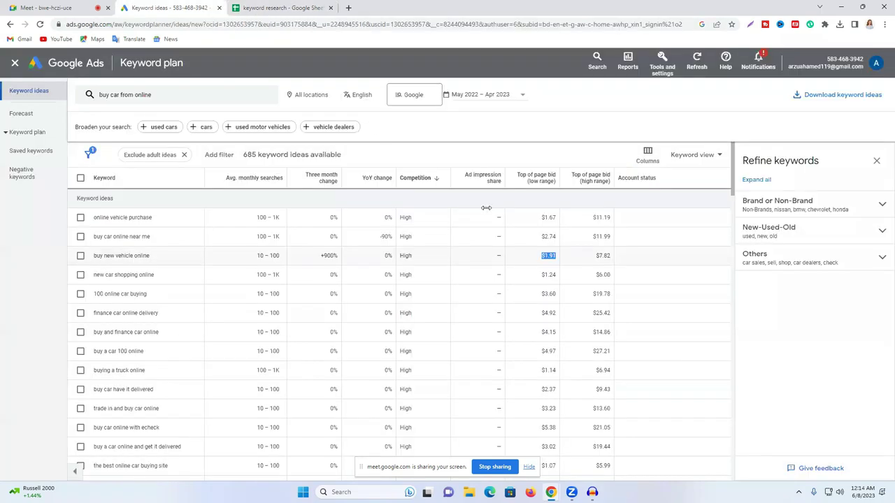
{"action": "double_click", "coordinate": [601, 255]}
{"action": "right_click", "coordinate": [602, 256]}
{"action": "left_click", "coordinate": [621, 262]}
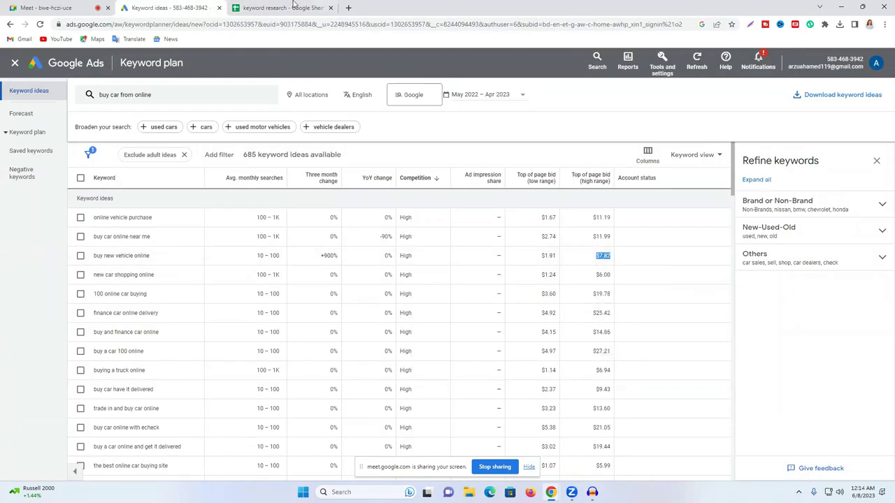
{"action": "left_click", "coordinate": [280, 7]}
{"action": "left_click", "coordinate": [469, 186]}
{"action": "double_click", "coordinate": [469, 186]}
{"action": "key", "text": "ctrl+v"}
Copy the keyword type "Exact Match Kyword" from cell G2 into cell G3.
{"action": "left_click", "coordinate": [591, 169]}
{"action": "right_click", "coordinate": [592, 169]}
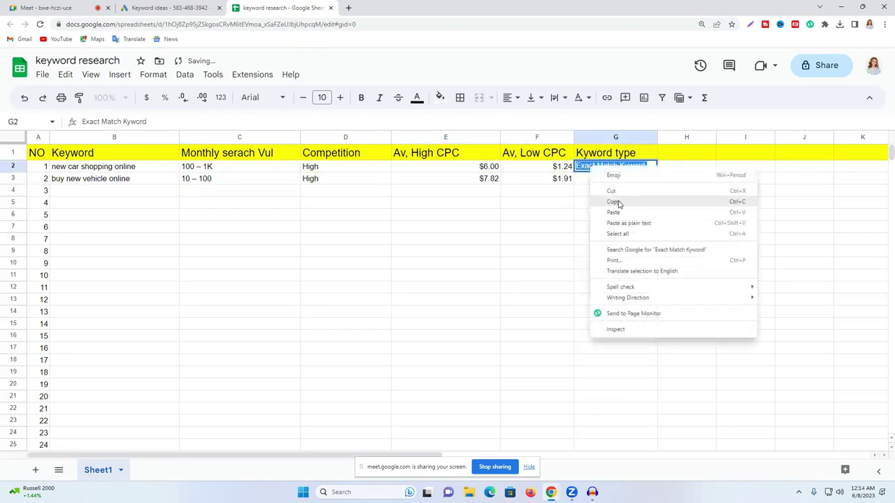
{"action": "left_click", "coordinate": [617, 201]}
{"action": "left_click", "coordinate": [590, 181]}
{"action": "double_click", "coordinate": [588, 180]}
{"action": "key", "text": "ctrl+v"}
{"action": "left_click", "coordinate": [471, 231]}
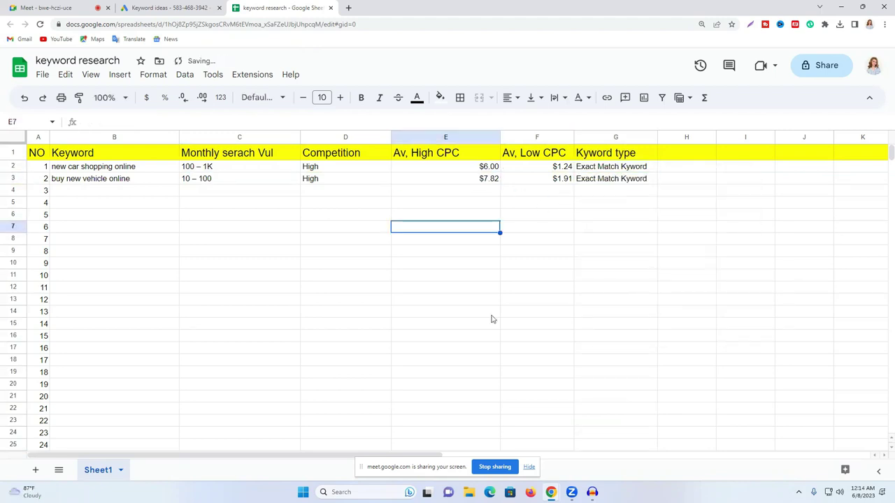
Copy the keyword "buy car online" from the Keyword Planner ideas list into cell B4 of the keyword research sheet.
{"action": "left_click", "coordinate": [122, 7]}
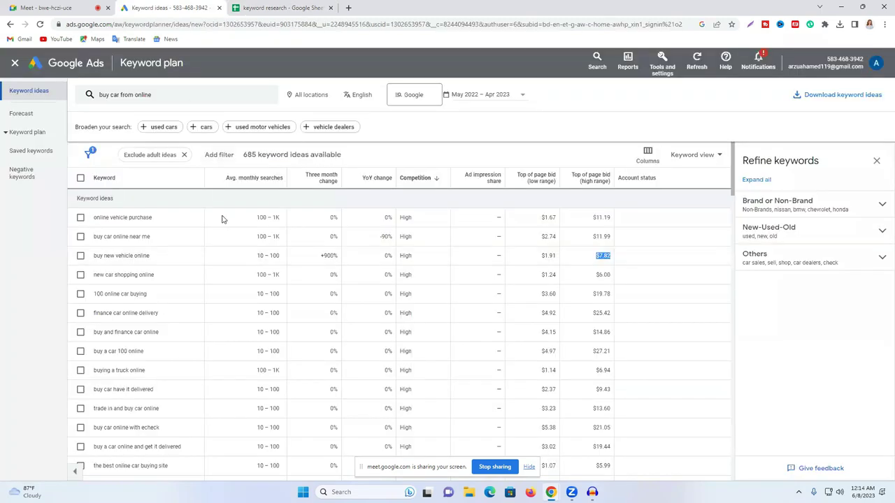
{"action": "scroll", "coordinate": [269, 287], "scroll_direction": "down", "scroll_amount": 10}
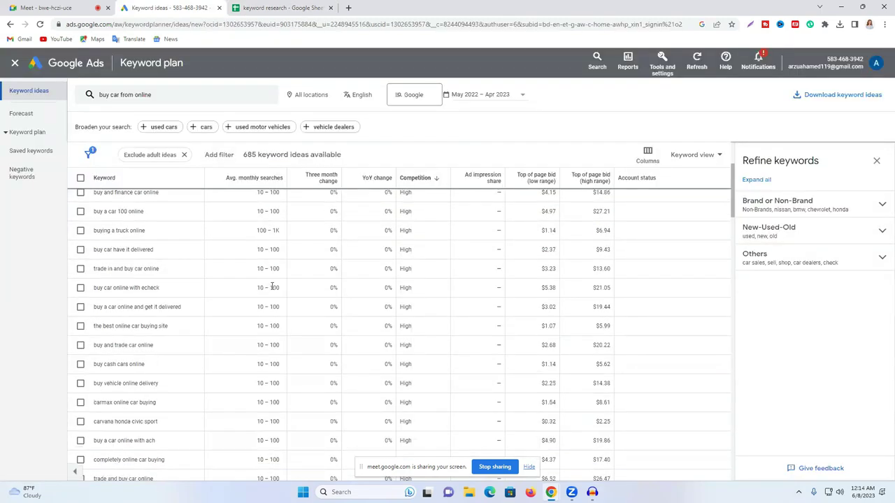
{"action": "scroll", "coordinate": [329, 334], "scroll_direction": "down", "scroll_amount": 5}
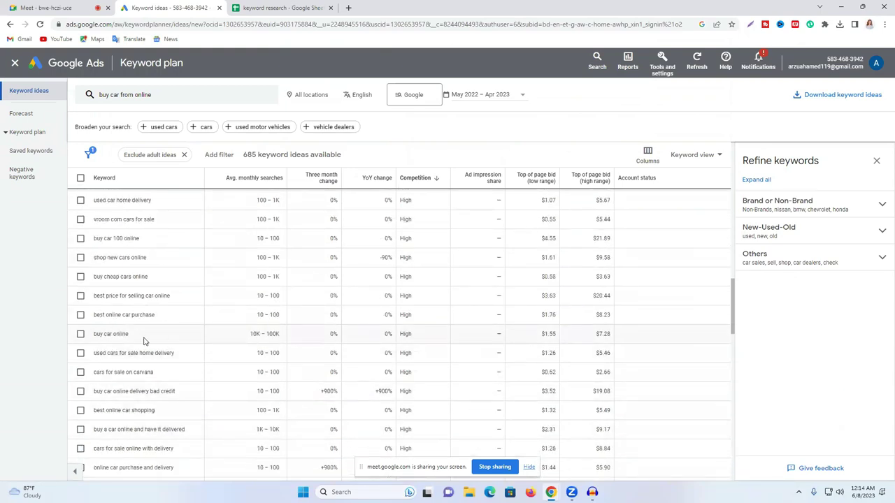
{"action": "triple_click", "coordinate": [113, 334]}
{"action": "right_click", "coordinate": [112, 332]}
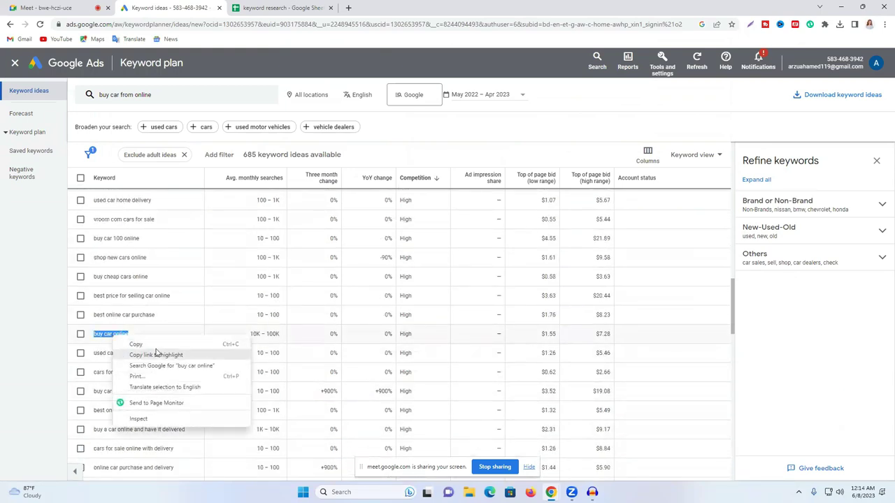
{"action": "left_click", "coordinate": [161, 341]}
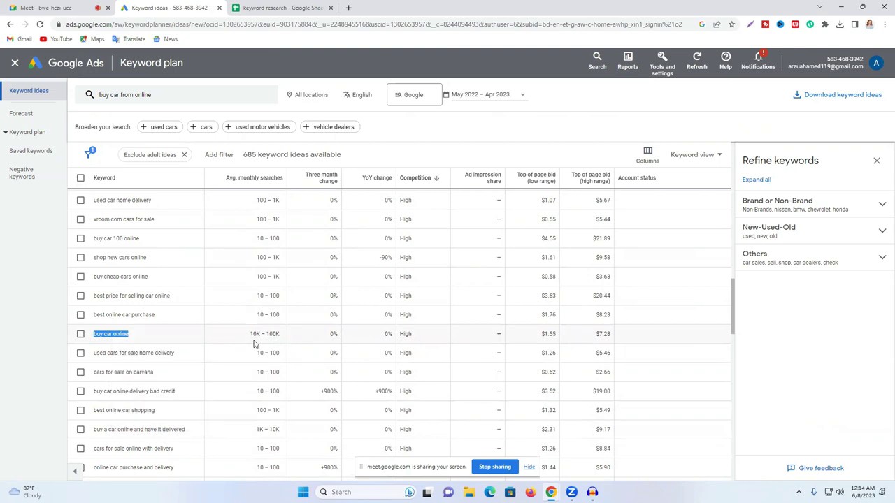
{"action": "left_click", "coordinate": [281, 8]}
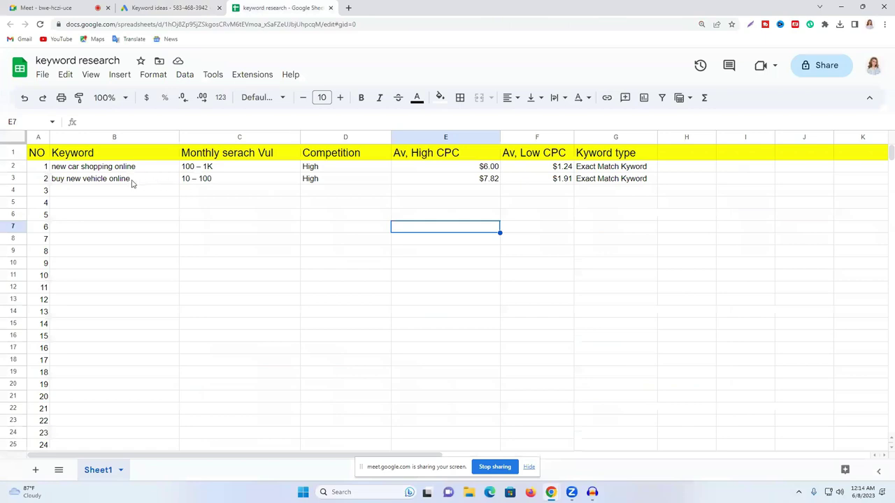
{"action": "left_click", "coordinate": [114, 193]}
{"action": "key", "text": "ctrl+v"}
Copy the average monthly searches "10K – 100K" of "buy car online" into cell C4 and remove the extra line break.
{"action": "key", "text": "ctrl+shift+Tab"}
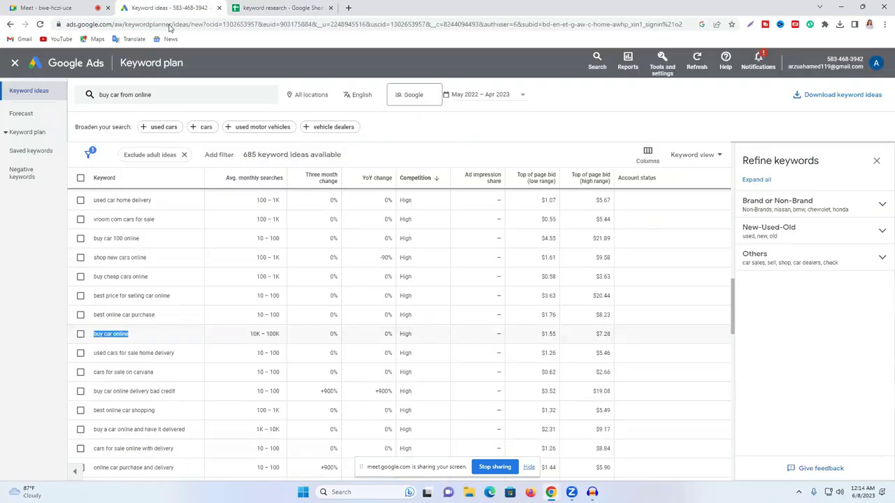
{"action": "left_click_drag", "start_coordinate": [280, 334], "coordinate": [249, 333]}
{"action": "right_click", "coordinate": [269, 334]}
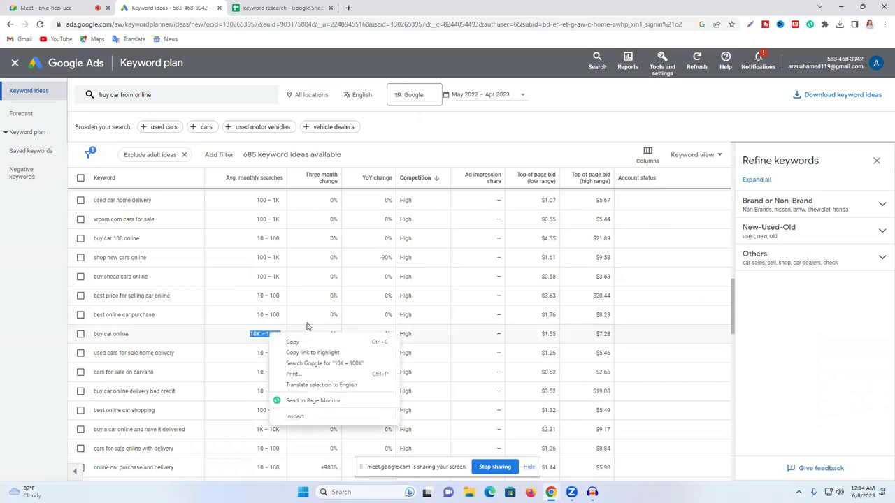
{"action": "left_click", "coordinate": [294, 341]}
{"action": "left_click", "coordinate": [294, 7]}
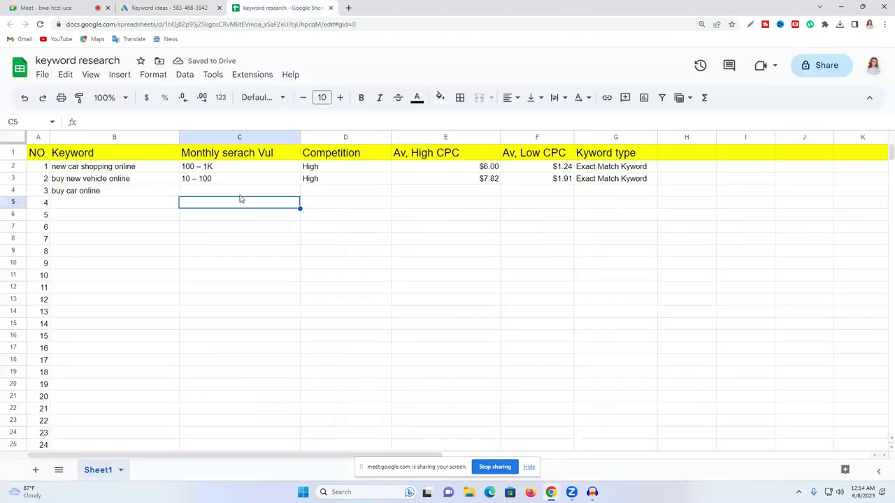
{"action": "left_click", "coordinate": [224, 191]}
{"action": "key", "text": "ctrl+v"}
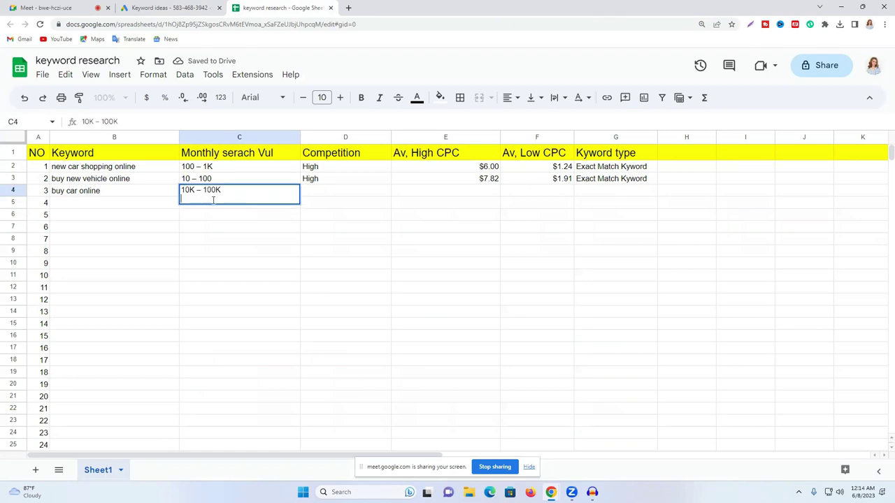
{"action": "left_click", "coordinate": [226, 219]}
{"action": "double_click", "coordinate": [222, 203]}
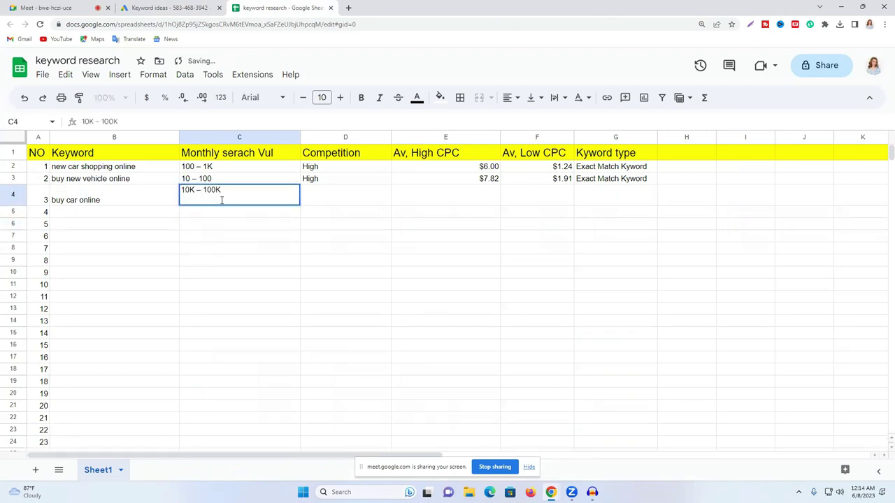
{"action": "key", "text": "BackSpace"}
{"action": "left_click", "coordinate": [260, 228]}
Copy the competition level "High" of "buy car online" from Keyword Planner into cell D4.
{"action": "left_click", "coordinate": [168, 8]}
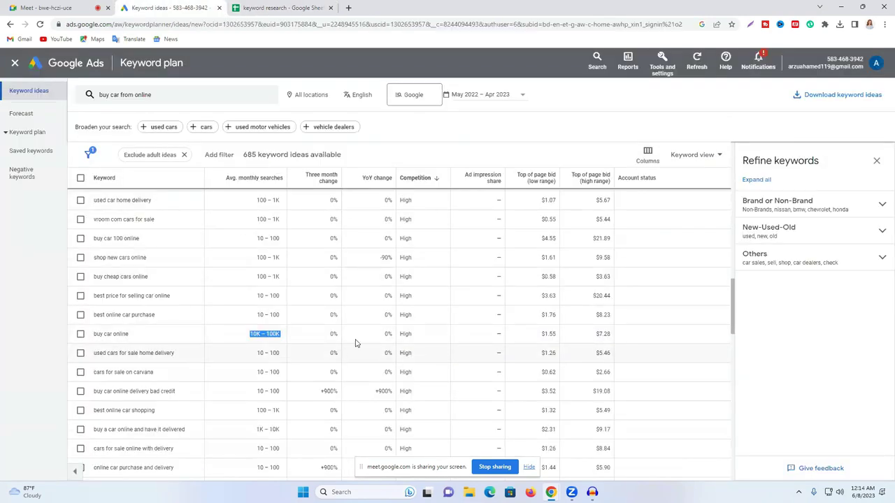
{"action": "double_click", "coordinate": [406, 334]}
{"action": "right_click", "coordinate": [405, 336]}
{"action": "left_click", "coordinate": [423, 343]}
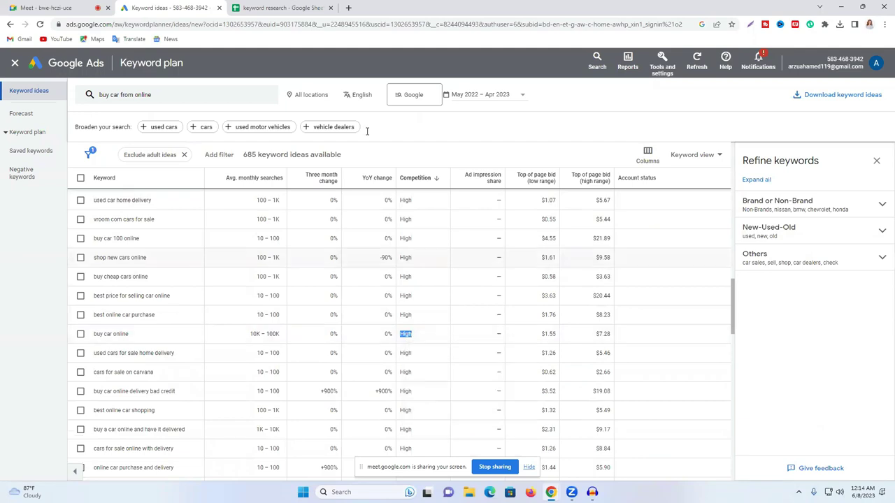
{"action": "left_click", "coordinate": [280, 8]}
{"action": "left_click", "coordinate": [325, 191]}
{"action": "key", "text": "ctrl+v"}
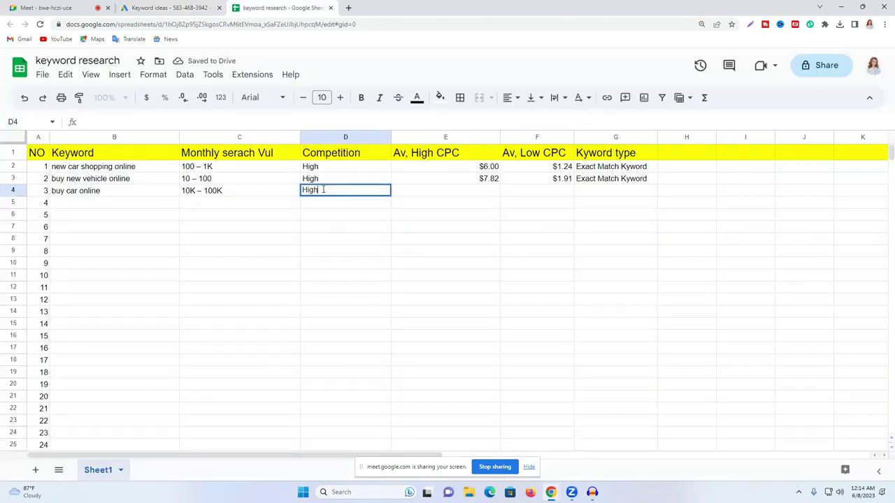
{"action": "left_click", "coordinate": [442, 215]}
{"action": "left_click", "coordinate": [473, 180]}
Copy the low-range top of page bid $1.55 of "buy car online" from Keyword Planner into cell E4.
{"action": "left_click", "coordinate": [171, 8]}
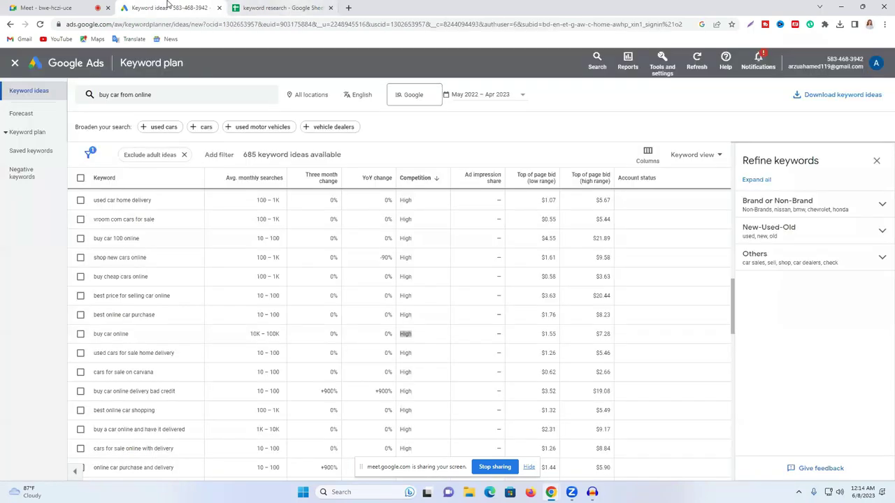
{"action": "double_click", "coordinate": [546, 335]}
{"action": "right_click", "coordinate": [545, 337]}
{"action": "left_click", "coordinate": [562, 343]}
{"action": "left_click", "coordinate": [280, 7]}
{"action": "left_click", "coordinate": [430, 191]}
{"action": "key", "text": "ctrl+v"}
{"action": "left_click", "coordinate": [410, 234]}
Copy the high-range top of page bid $7.28 of "buy car online" from Keyword Planner into cell F4.
{"action": "key", "text": "ctrl+shift+Tab"}
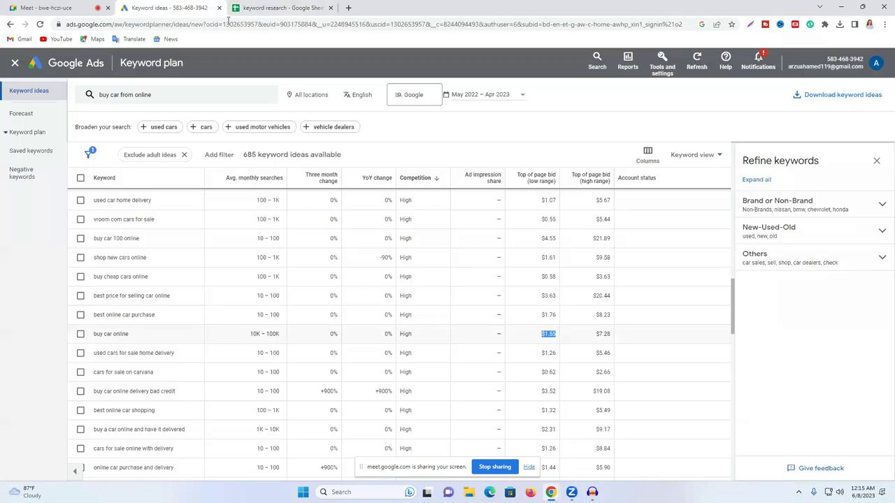
{"action": "double_click", "coordinate": [604, 334]}
{"action": "right_click", "coordinate": [605, 337]}
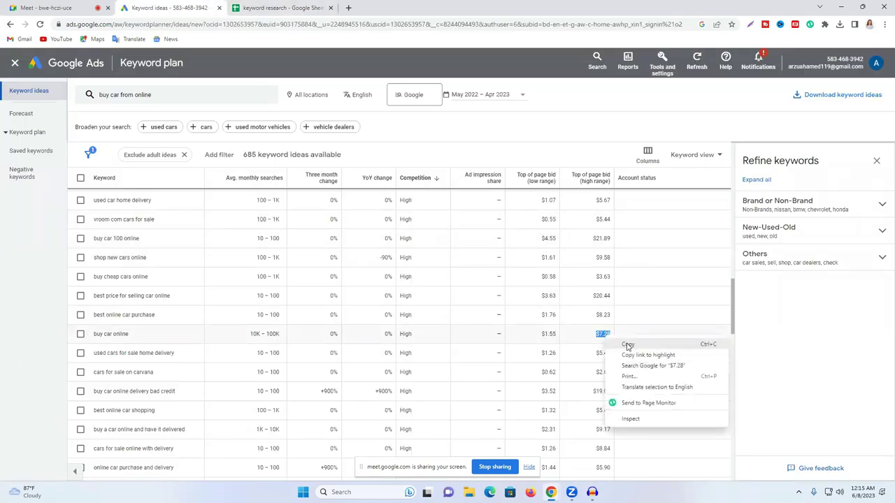
{"action": "left_click", "coordinate": [627, 345]}
{"action": "key", "text": "ctrl+Tab"}
{"action": "left_click", "coordinate": [551, 191]}
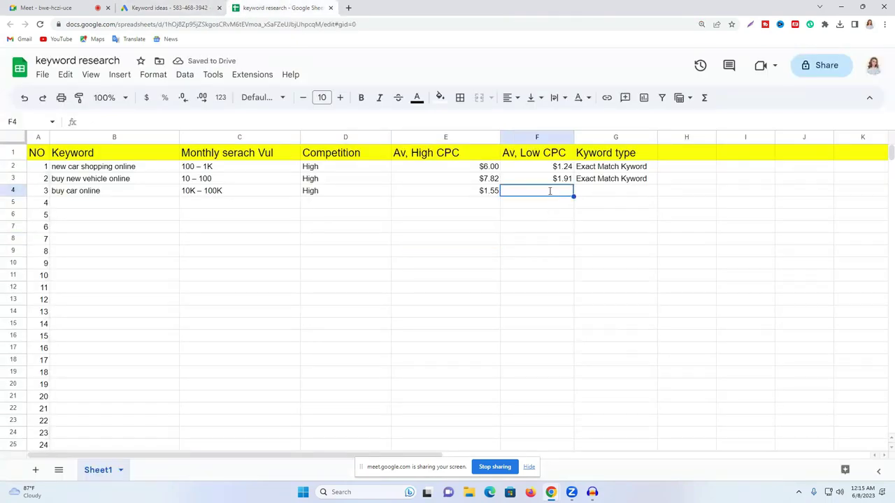
{"action": "key", "text": "ctrl+v"}
{"action": "left_click", "coordinate": [503, 275]}
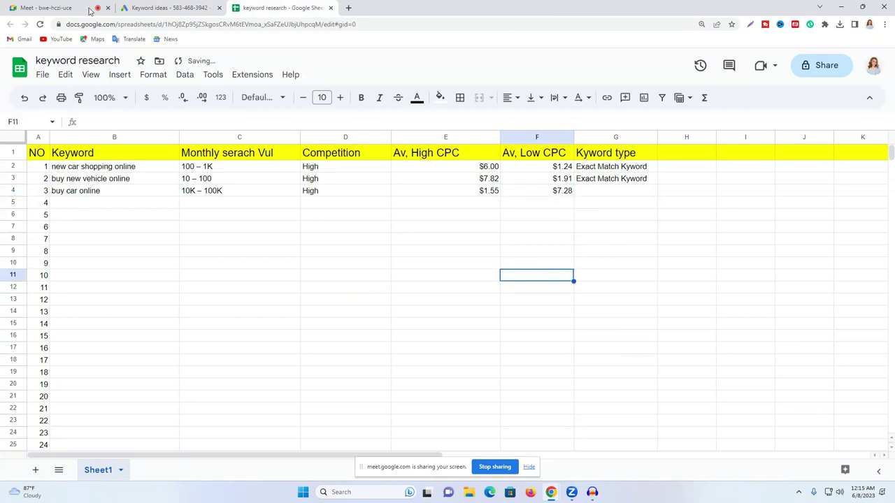
Enter the keyword type "Phrase Match Kyword" in cell G4, reusing "Match Kyword" from cell G3.
{"action": "left_click", "coordinate": [584, 188]}
{"action": "double_click", "coordinate": [585, 188]}
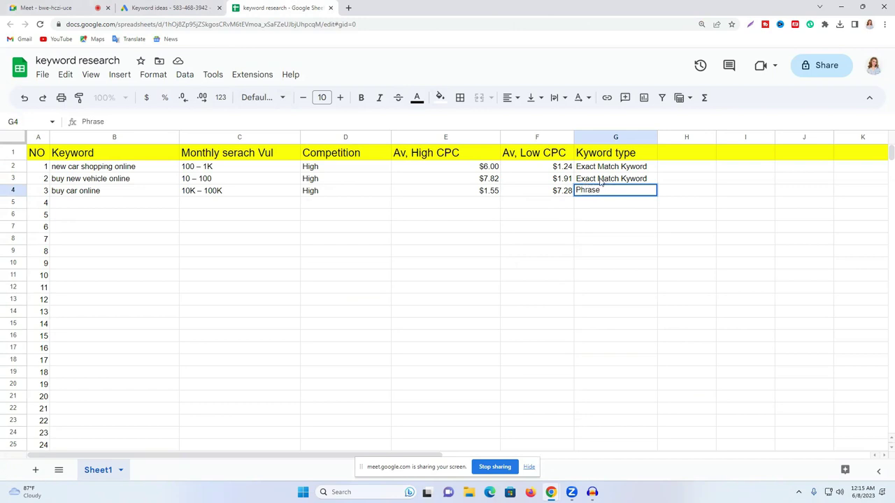
{"action": "left_click", "coordinate": [600, 179]}
{"action": "double_click", "coordinate": [599, 179]}
{"action": "left_click_drag", "start_coordinate": [596, 178], "coordinate": [593, 221]}
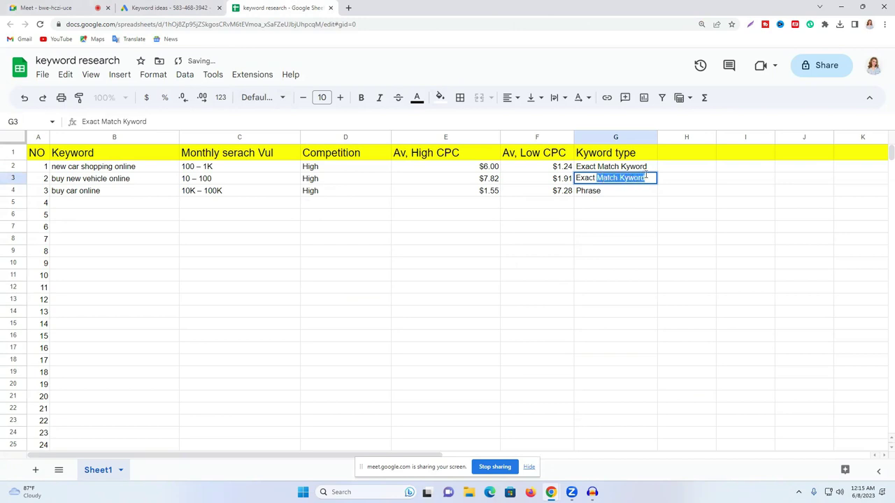
{"action": "key", "text": "ctrl+c"}
{"action": "double_click", "coordinate": [609, 194]}
{"action": "key", "text": "ctrl+v"}
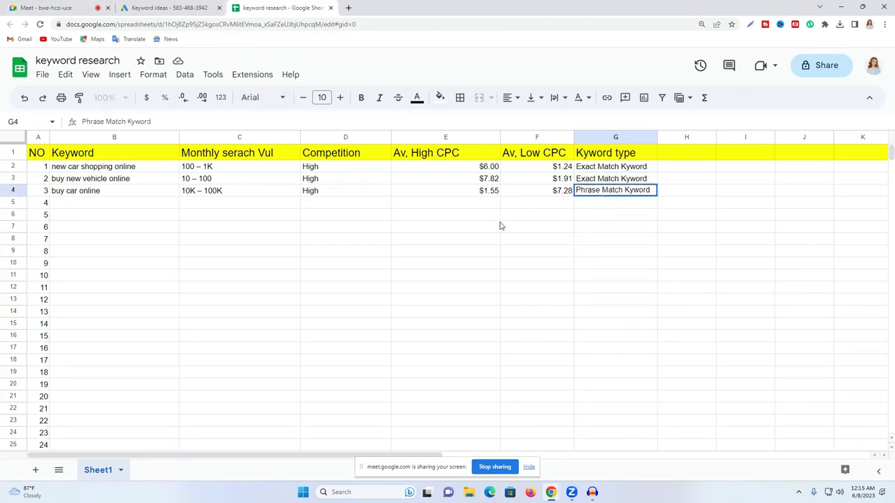
{"action": "left_click", "coordinate": [506, 228]}
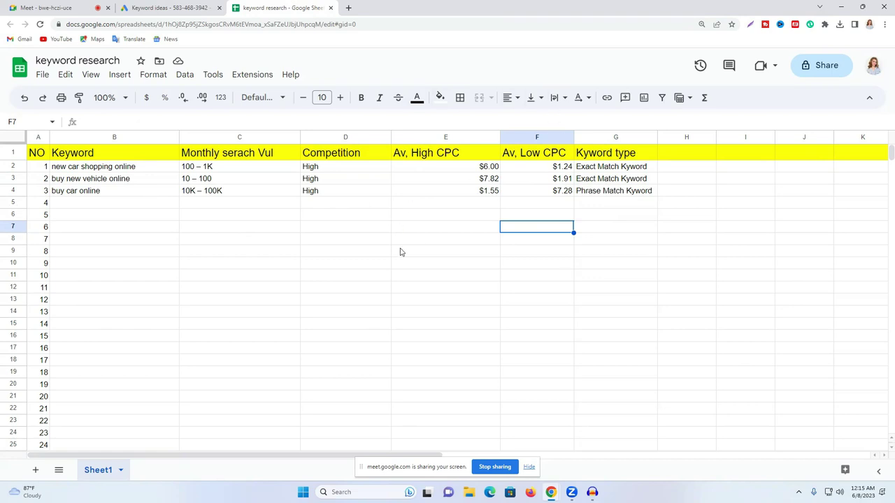
{"action": "left_click", "coordinate": [506, 279]}
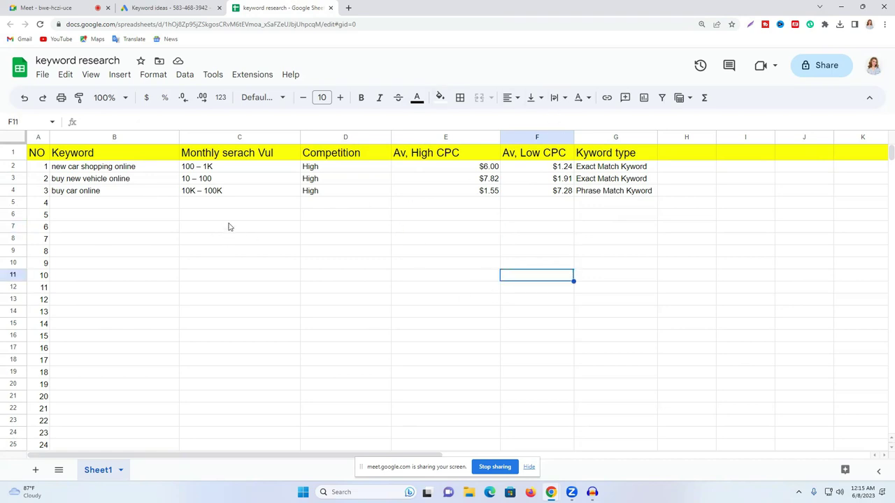
{"action": "left_click", "coordinate": [397, 242]}
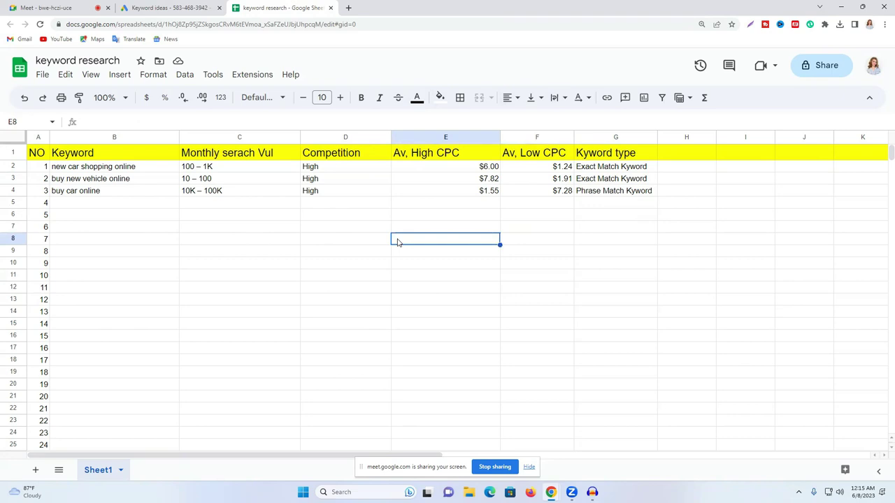
{"action": "scroll", "coordinate": [114, 268], "scroll_direction": "down", "scroll_amount": 3}
{"action": "scroll", "coordinate": [149, 262], "scroll_direction": "up", "scroll_amount": 3}
{"action": "left_click", "coordinate": [658, 204]}
{"action": "left_click", "coordinate": [431, 225]}
{"action": "left_click", "coordinate": [206, 222]}
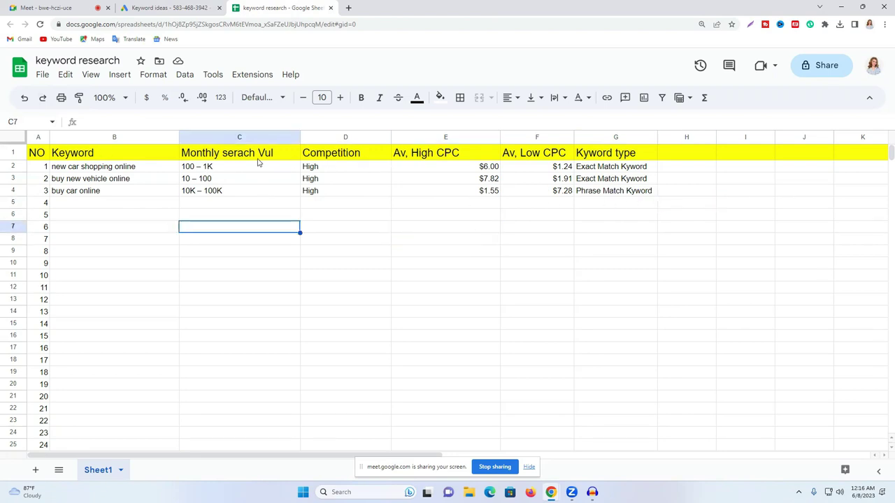
Change the column header in cell C1 to "Av, Monthly serach Vul".
{"action": "double_click", "coordinate": [184, 153]}
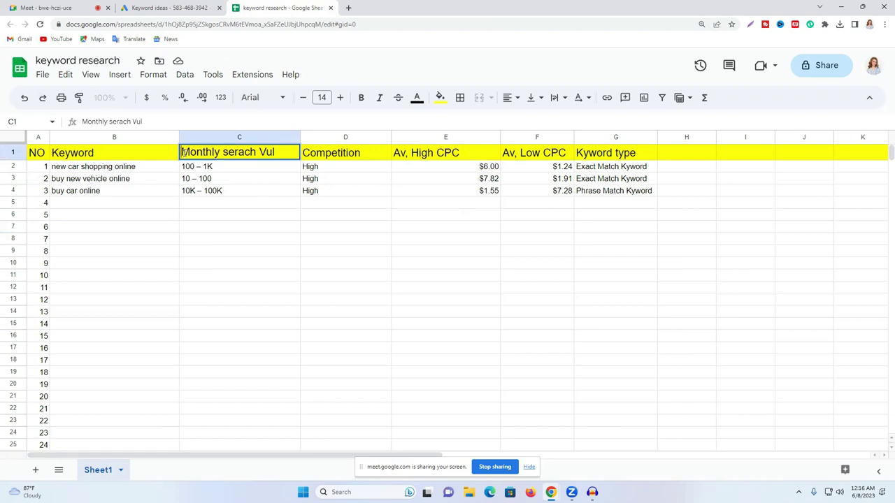
{"action": "type", "text": "Av,"}
{"action": "left_click", "coordinate": [279, 254]}
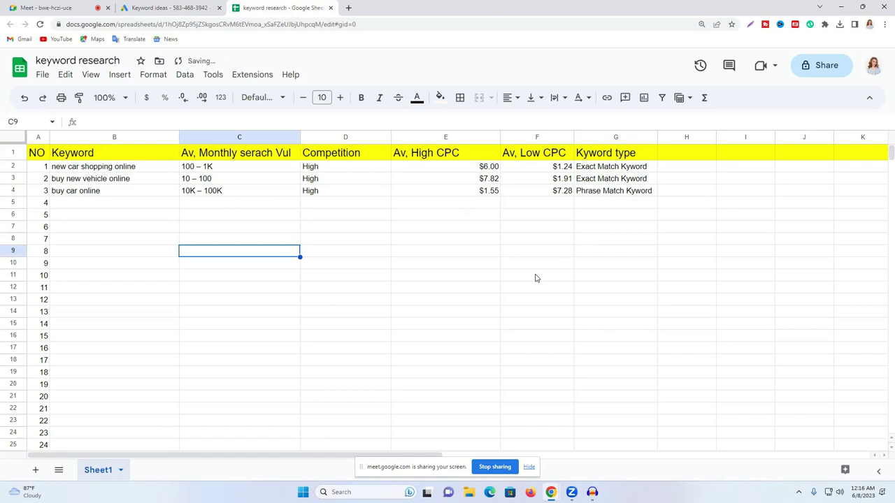
{"action": "left_click", "coordinate": [536, 279]}
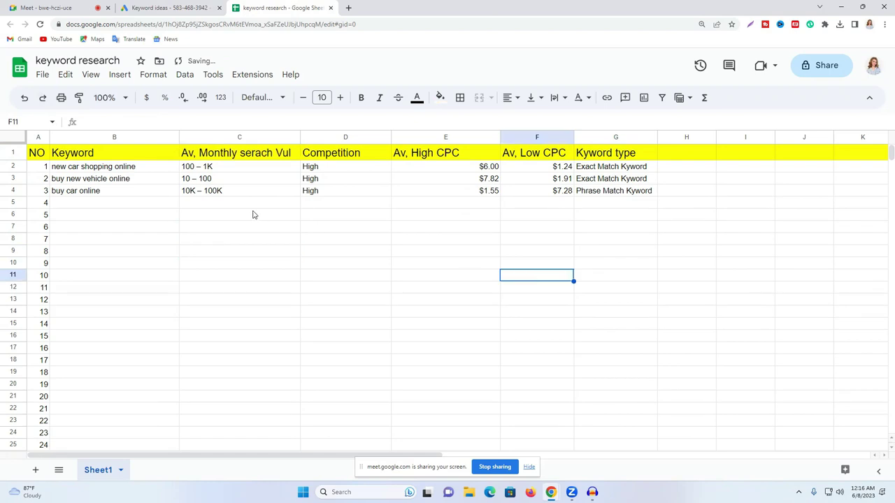
Search Google in a new tab for the keyword copied from cell B2, "new car shopping online", and look through the results.
{"action": "triple_click", "coordinate": [110, 167]}
{"action": "right_click", "coordinate": [111, 171]}
{"action": "left_click", "coordinate": [146, 214]}
{"action": "left_click", "coordinate": [348, 7]}
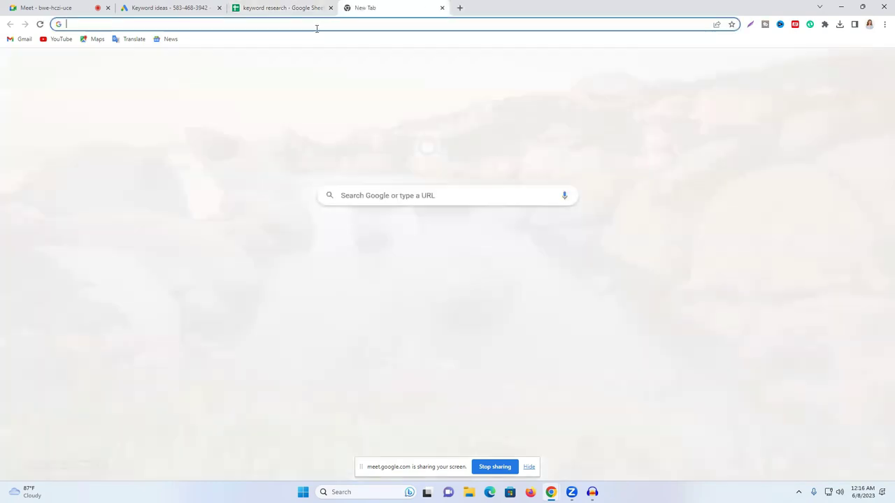
{"action": "key", "text": "ctrl+v"}
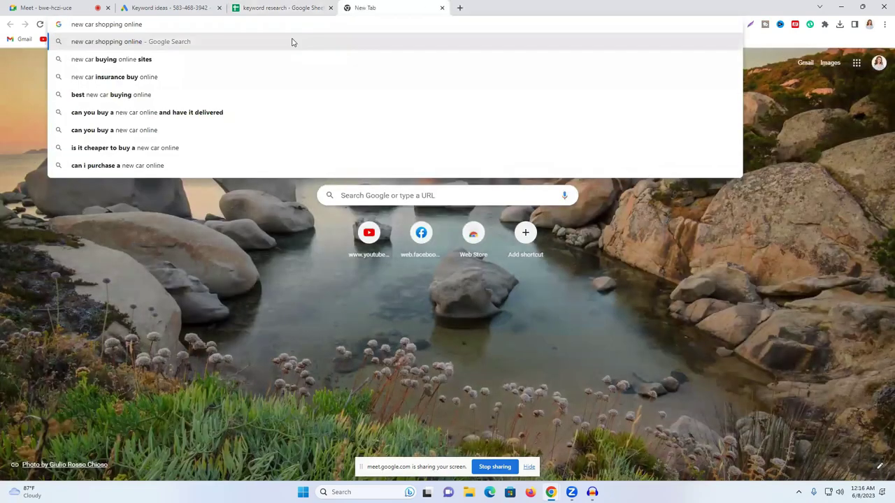
{"action": "key", "text": "Return"}
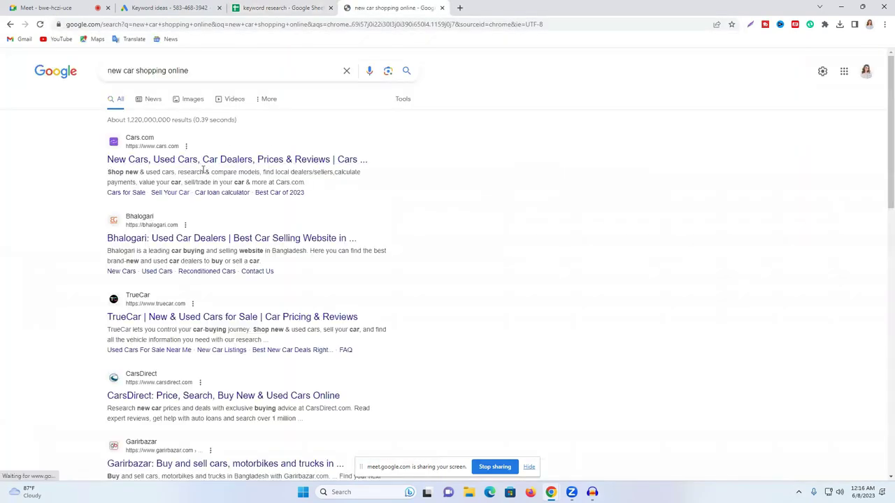
{"action": "scroll", "coordinate": [230, 181], "scroll_direction": "down", "scroll_amount": 2}
{"action": "scroll", "coordinate": [230, 182], "scroll_direction": "down", "scroll_amount": 2}
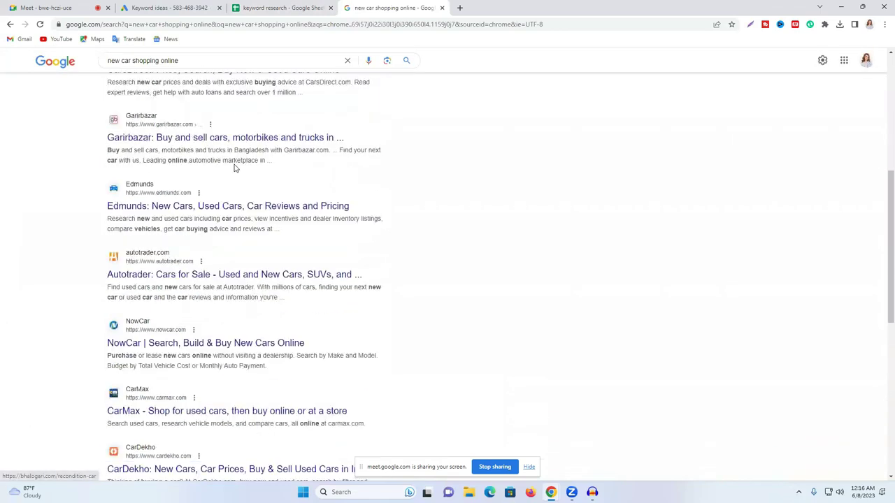
{"action": "scroll", "coordinate": [231, 182], "scroll_direction": "up", "scroll_amount": 3}
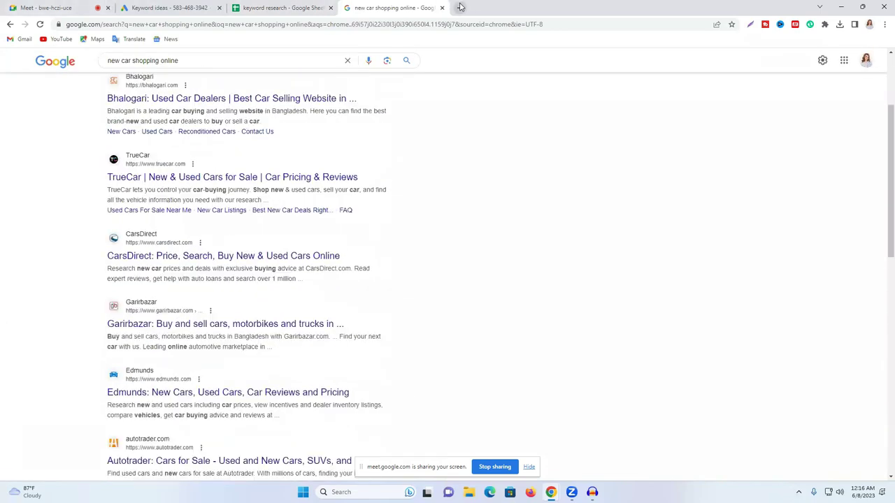
Search Google for "chatgpt" in another new tab and open OpenAI's "Introducing ChatGPT" page.
{"action": "left_click", "coordinate": [460, 7]}
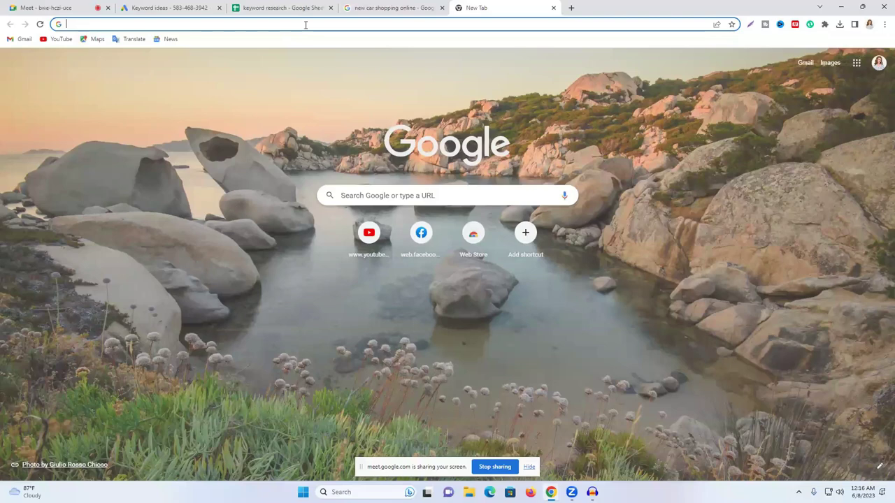
{"action": "type", "text": "ch"}
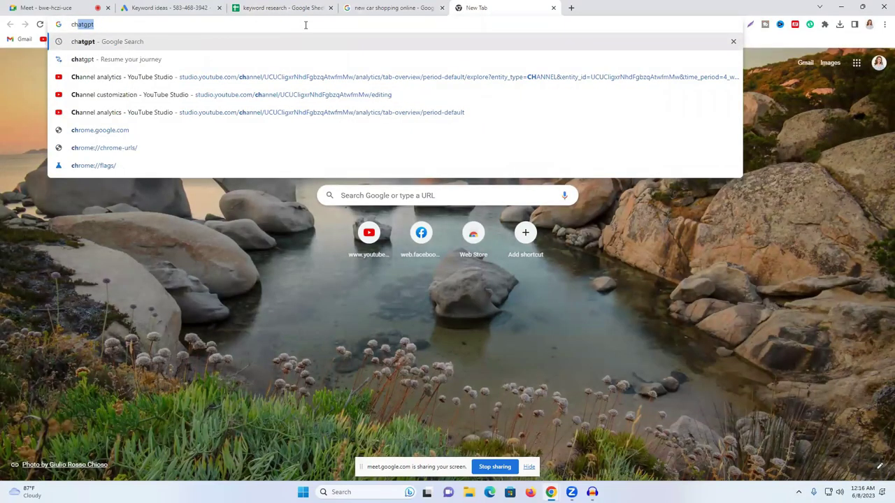
{"action": "key", "text": "Return"}
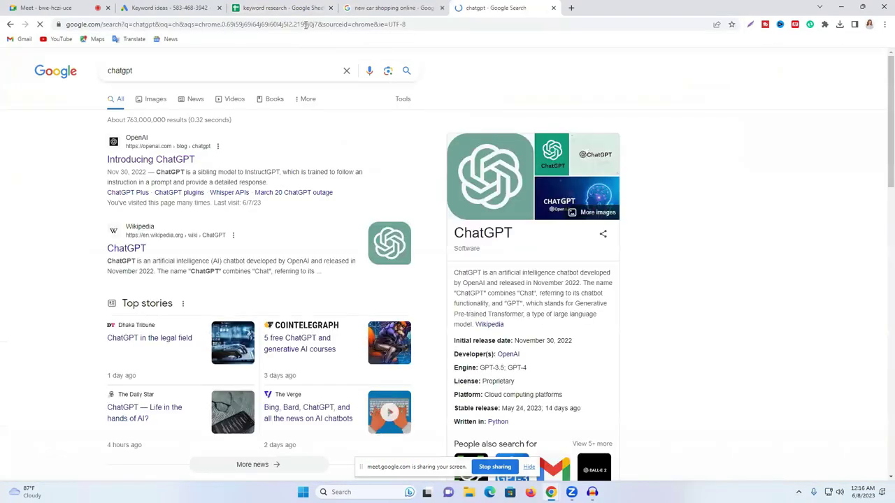
{"action": "left_click", "coordinate": [159, 161]}
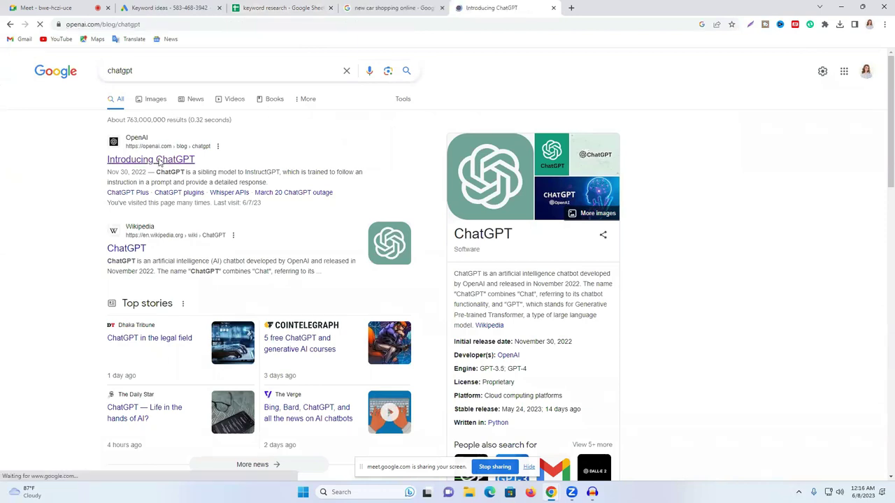